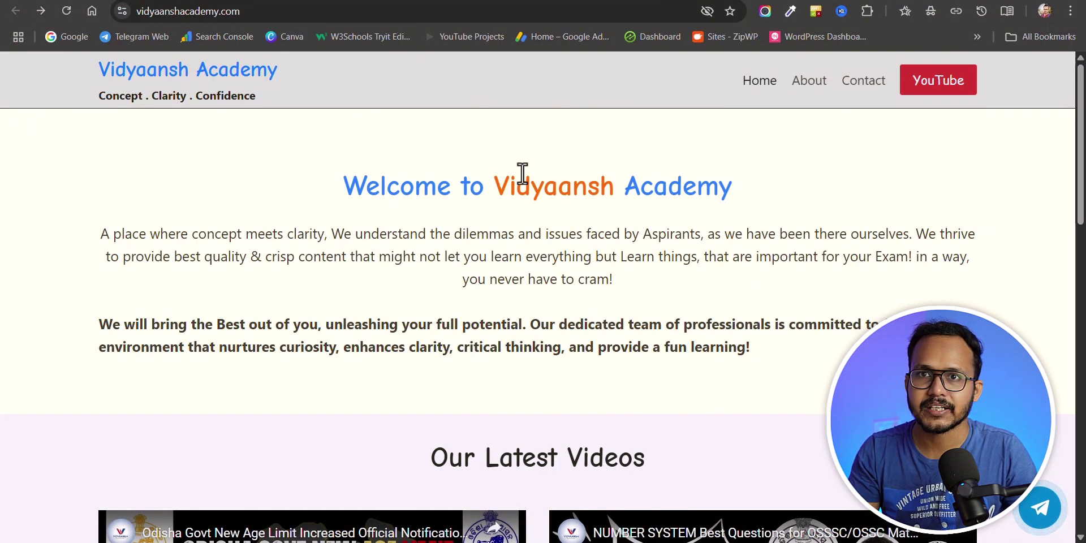
Append /xmlrpc to the vidyaanshacademy.com web address in the address bar.
click(264, 11)
click(295, 11)
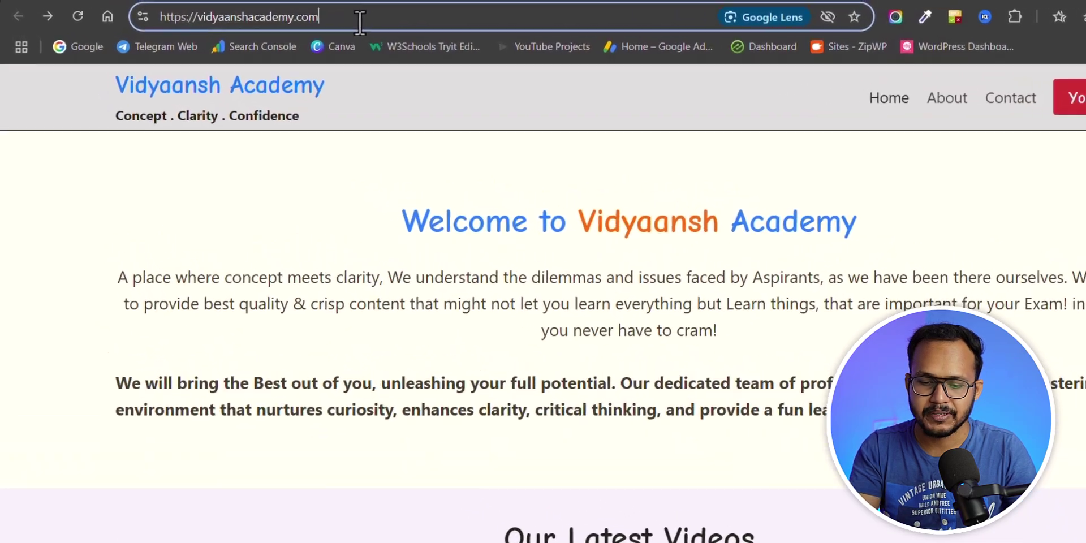
text(/)
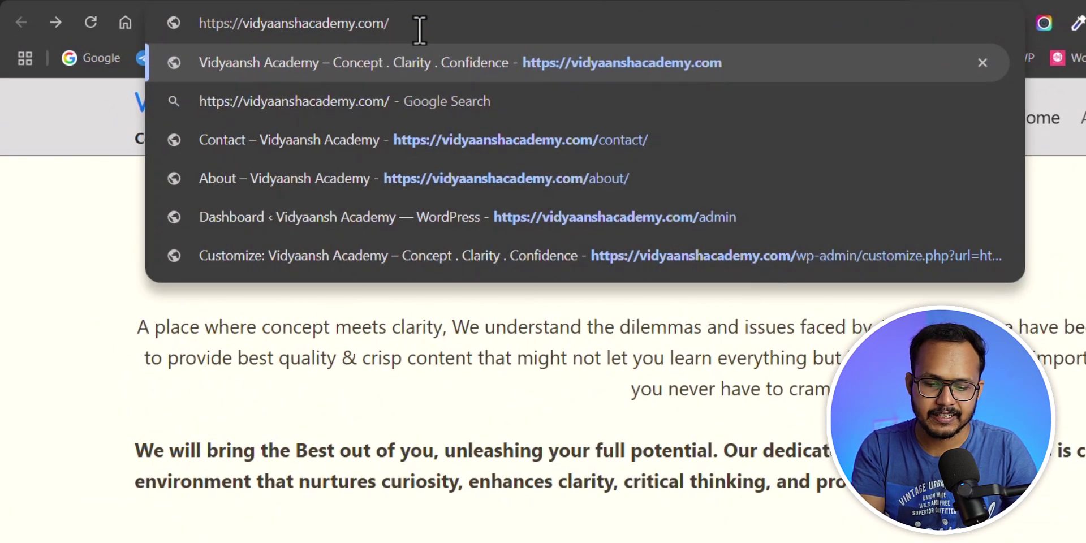
text(xmlrpc.php)
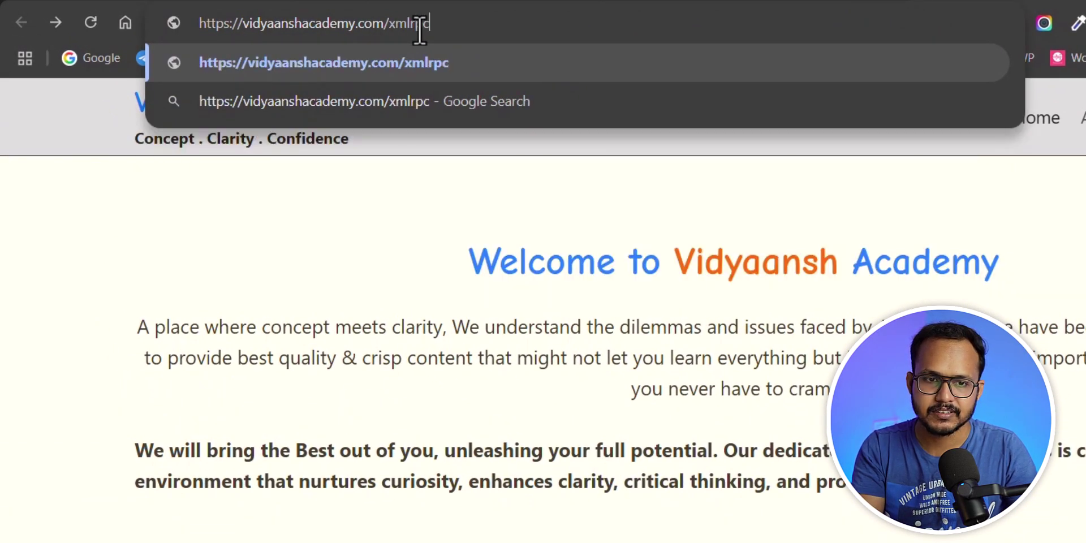
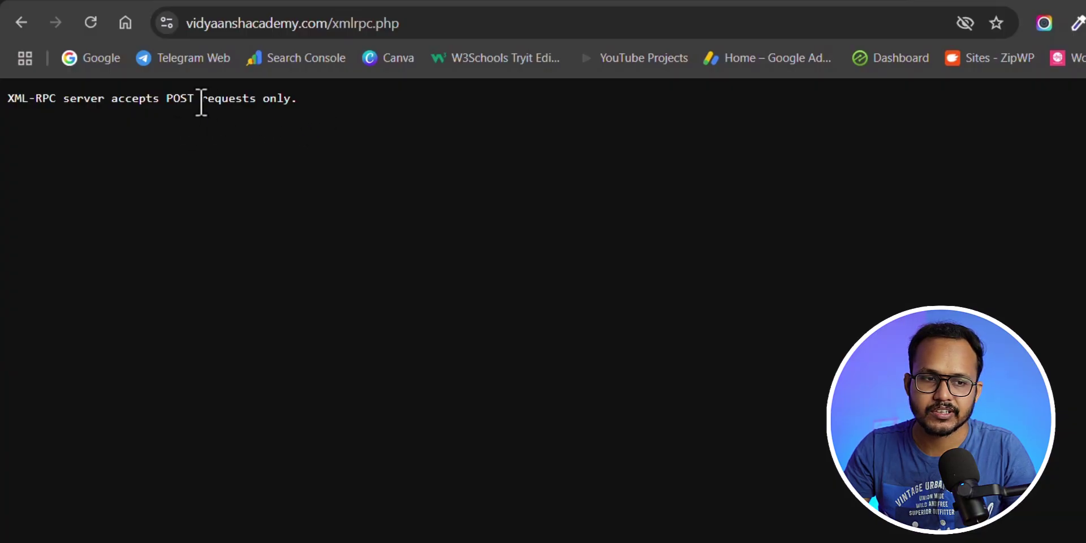
Go back to key2blogging.com and load its xmlrpc.php address.
click(22, 22)
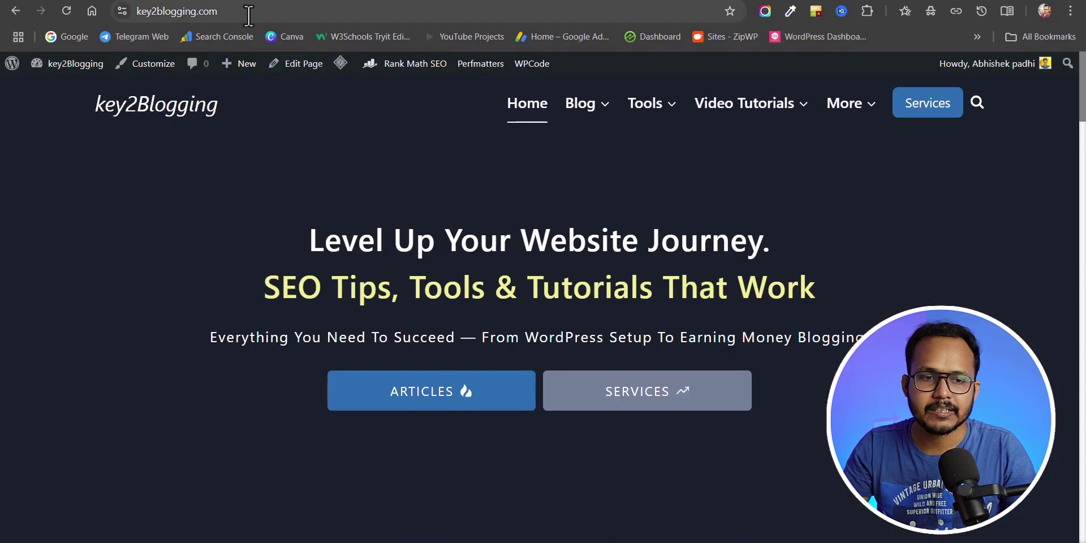
click(303, 12)
click(345, 12)
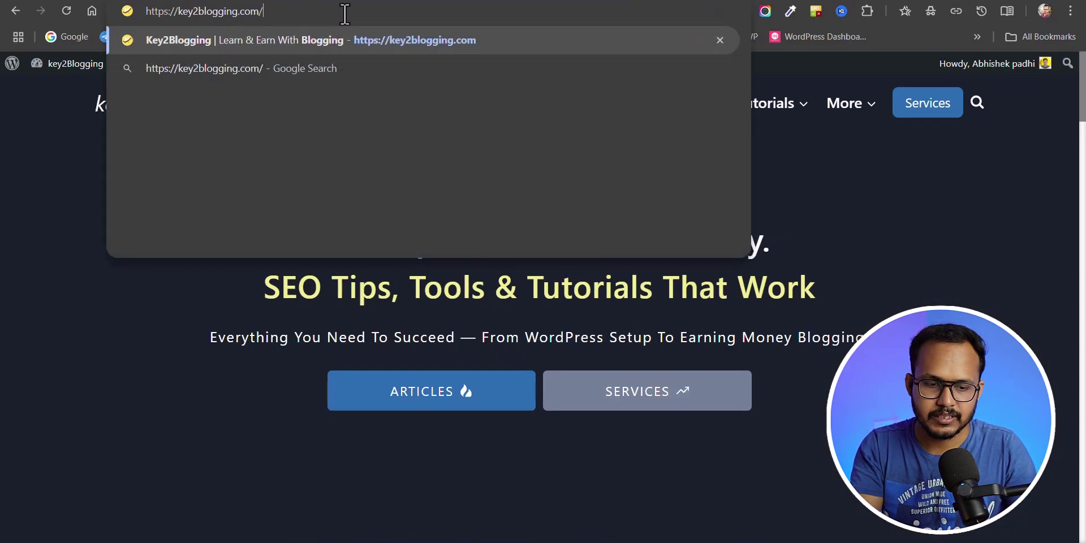
text(xmlrp)
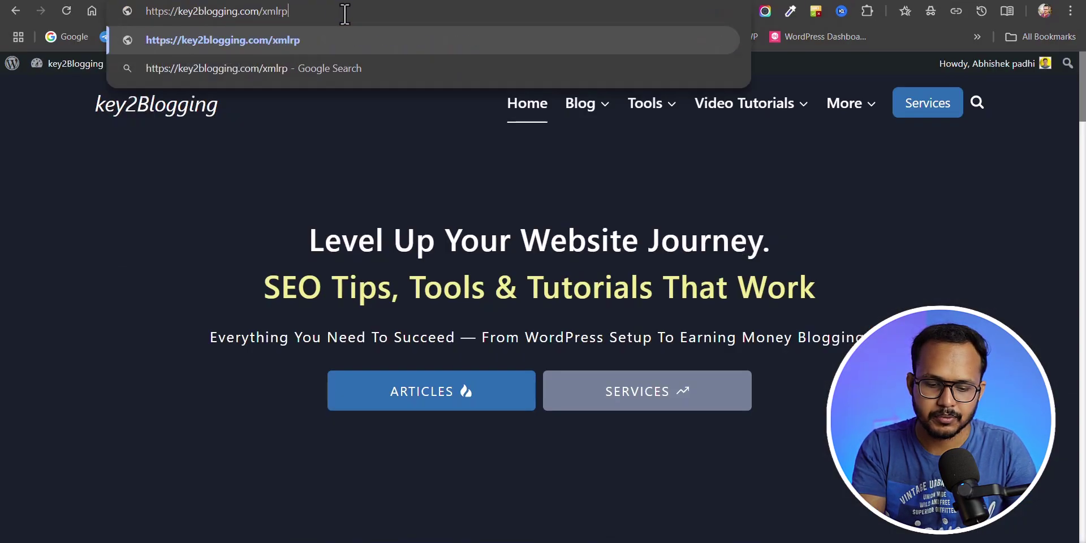
text(c.php)
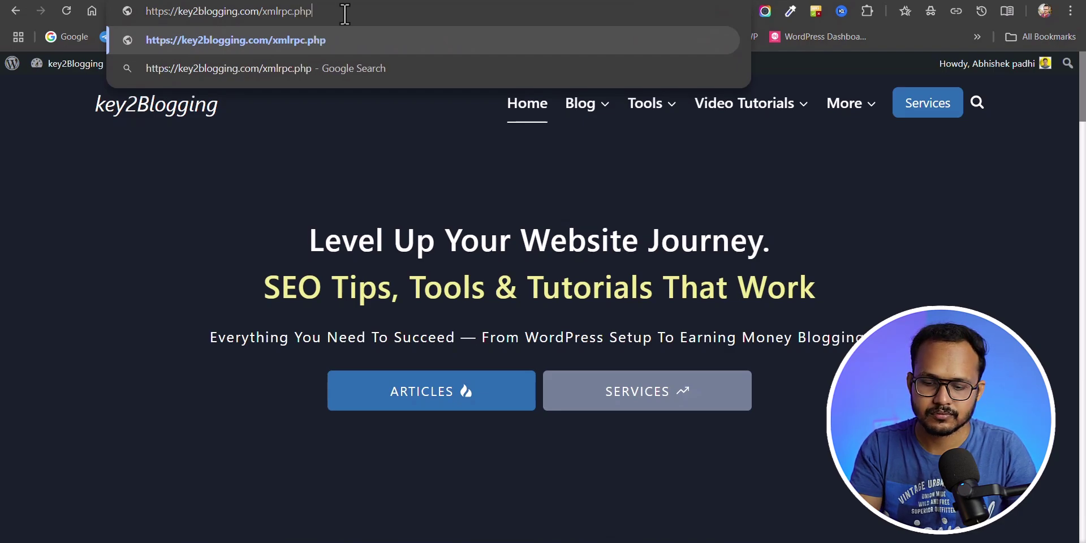
key(Return)
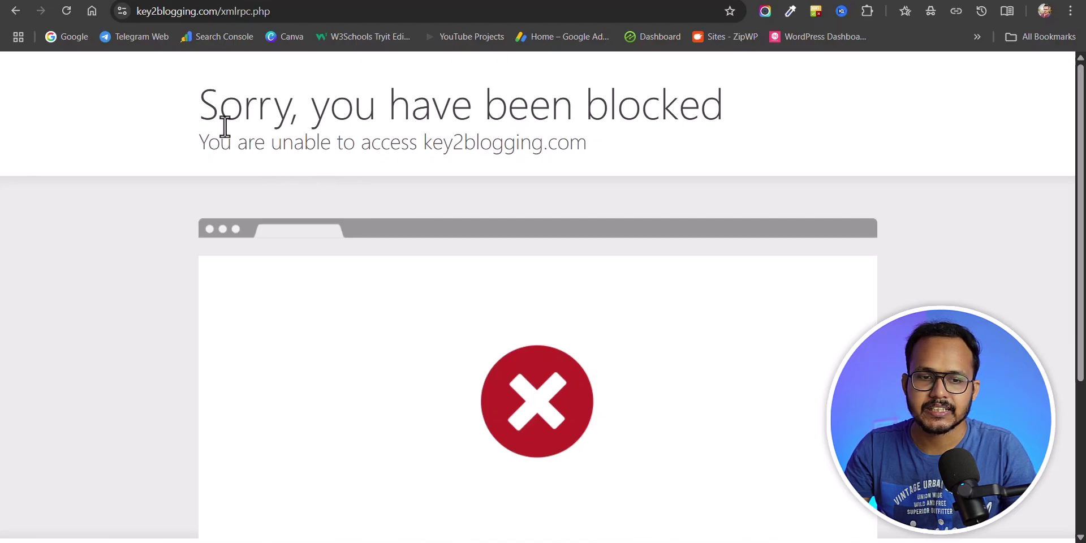
Review the 'Sorry, you have been blocked' page returned for xmlrpc.php.
drag(202, 109, 782, 112)
click(649, 155)
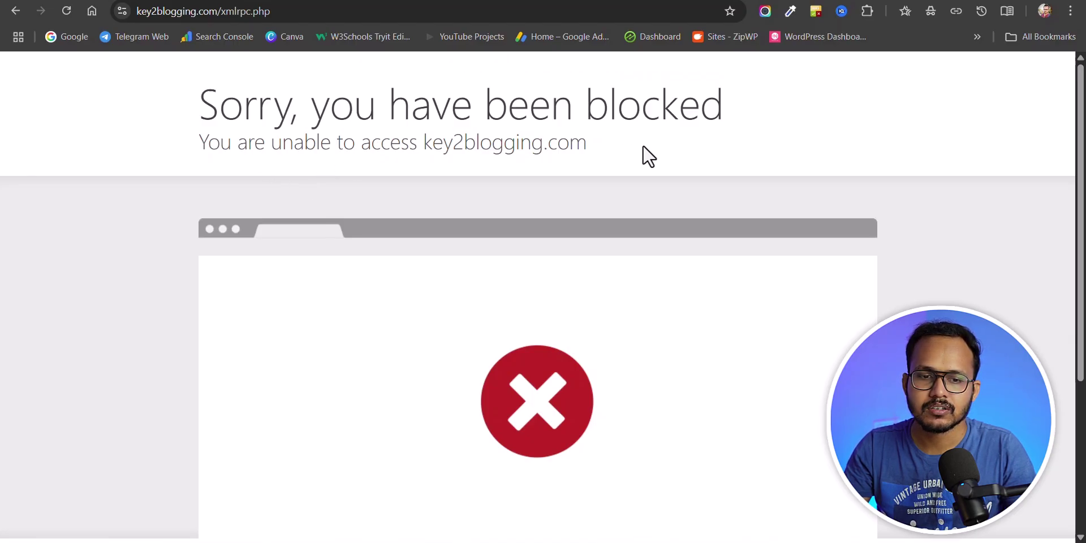
scroll(485, 211, down, 4)
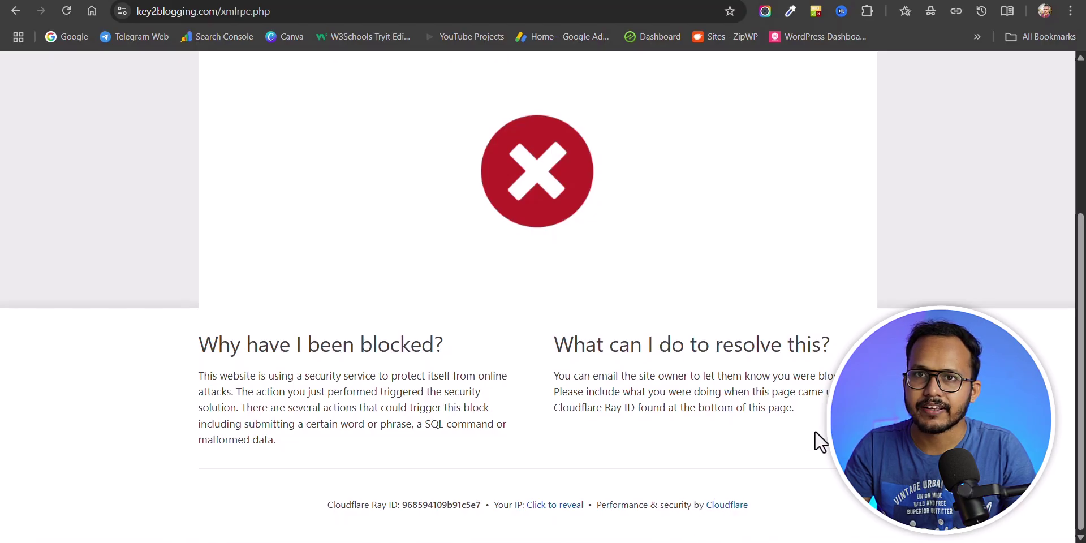
scroll(812, 347, up, 4)
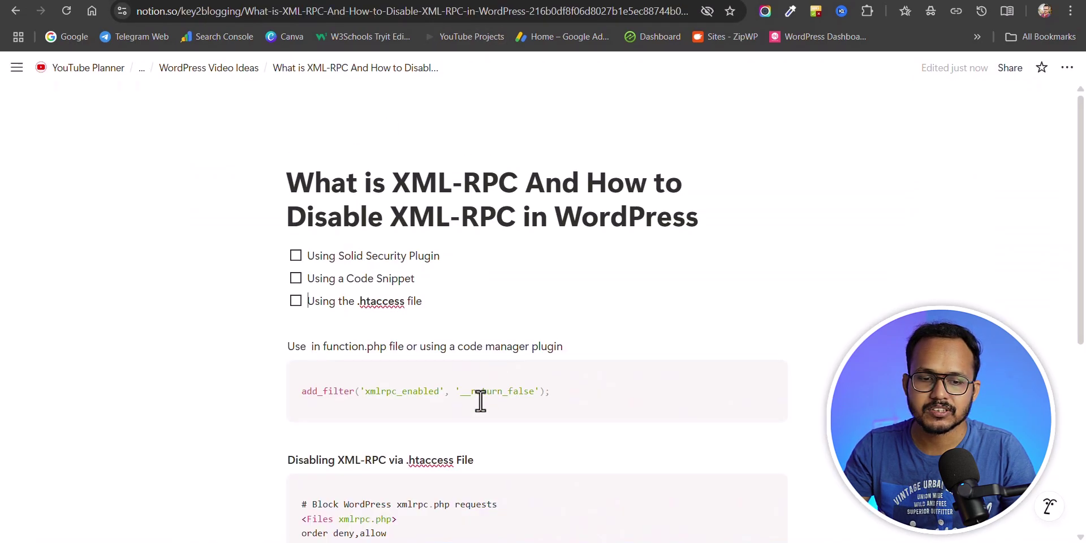
Copy the add_filter('xmlrpc_enabled', '__return_false'); code from the Notion note.
click(707, 373)
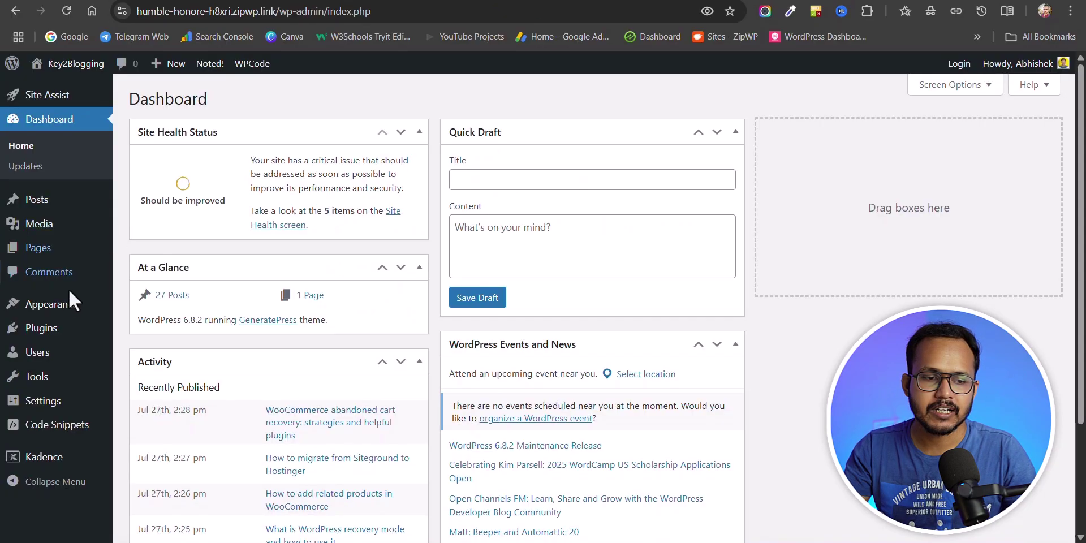
mouse_move(62, 305)
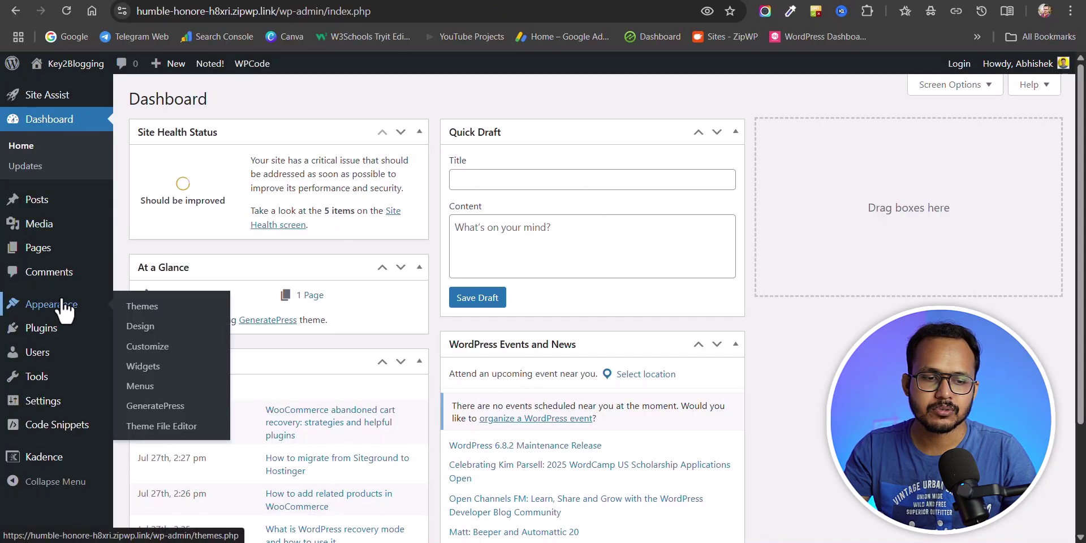
Open the theme's functions.php in the Theme File Editor, accepting the warning.
click(161, 430)
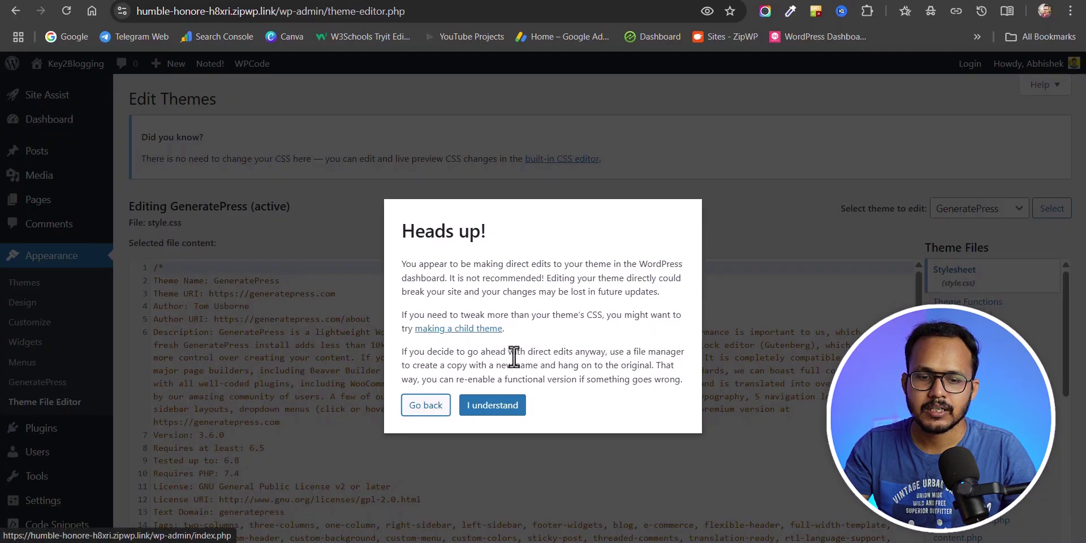
click(491, 408)
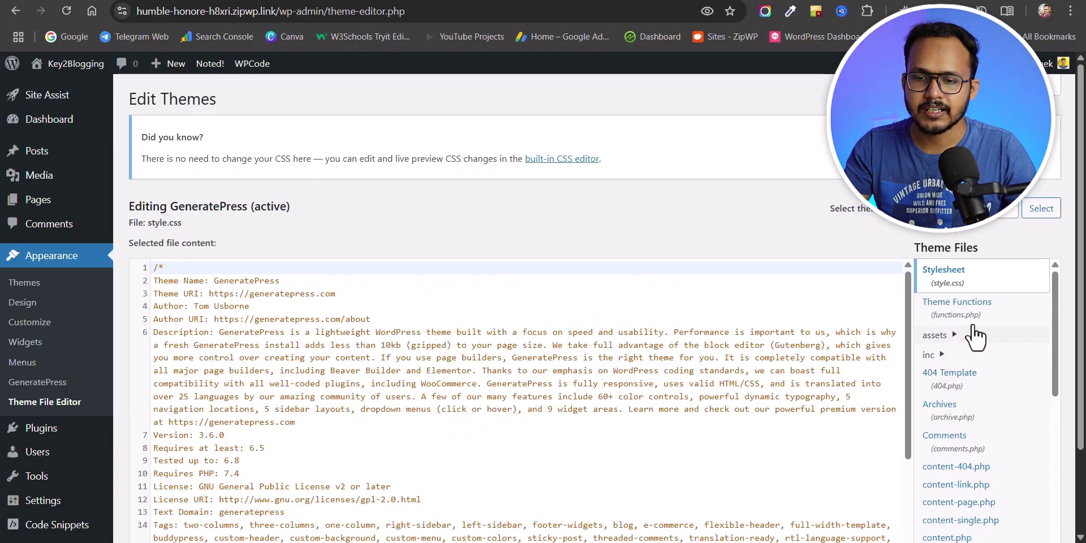
click(954, 312)
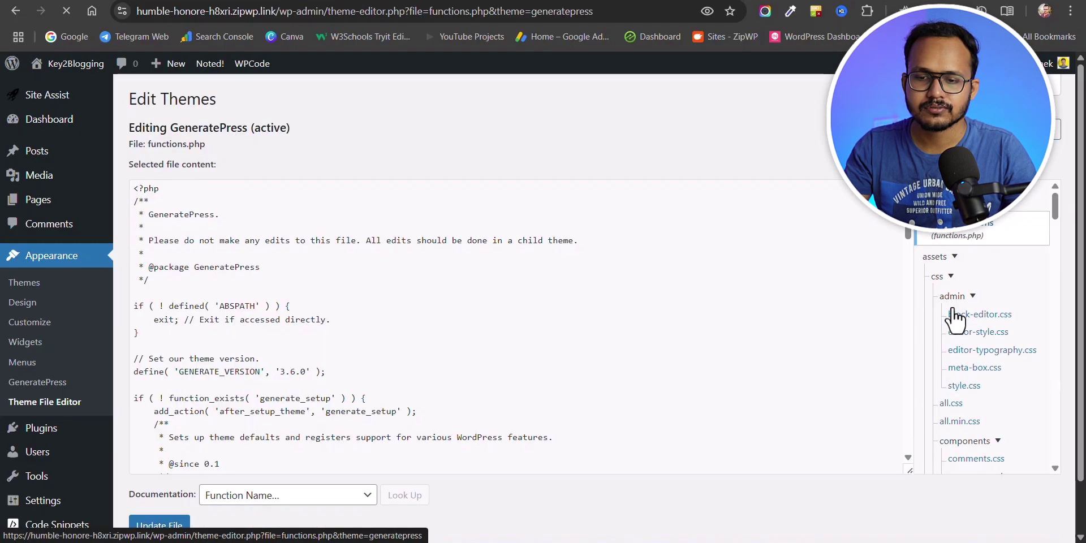
scroll(408, 318, down, 2)
scroll(407, 318, down, 20)
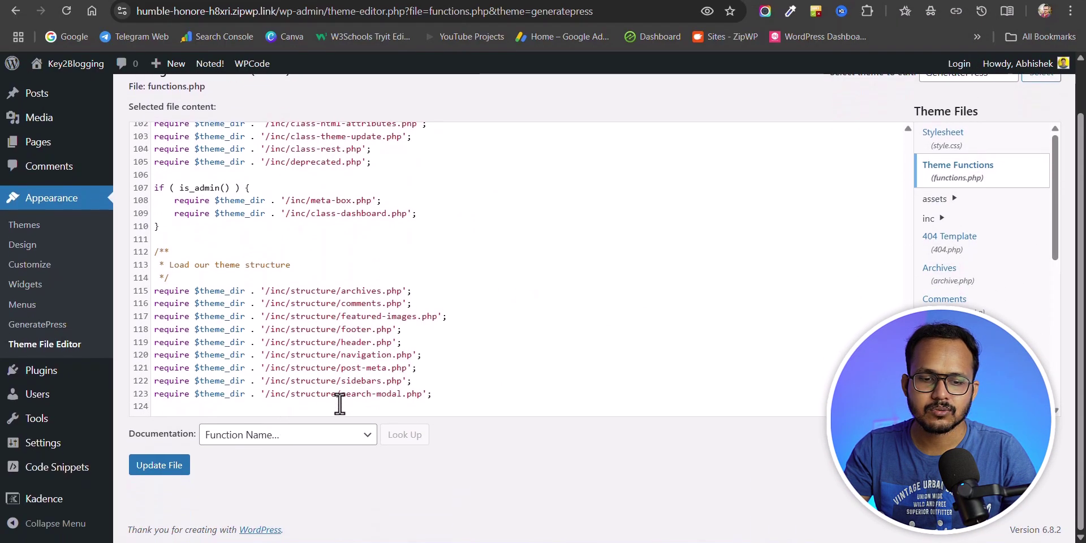
Paste the xmlrpc_enabled filter on a new last line, then leave for Code Snippets.
click(464, 393)
key(Down)
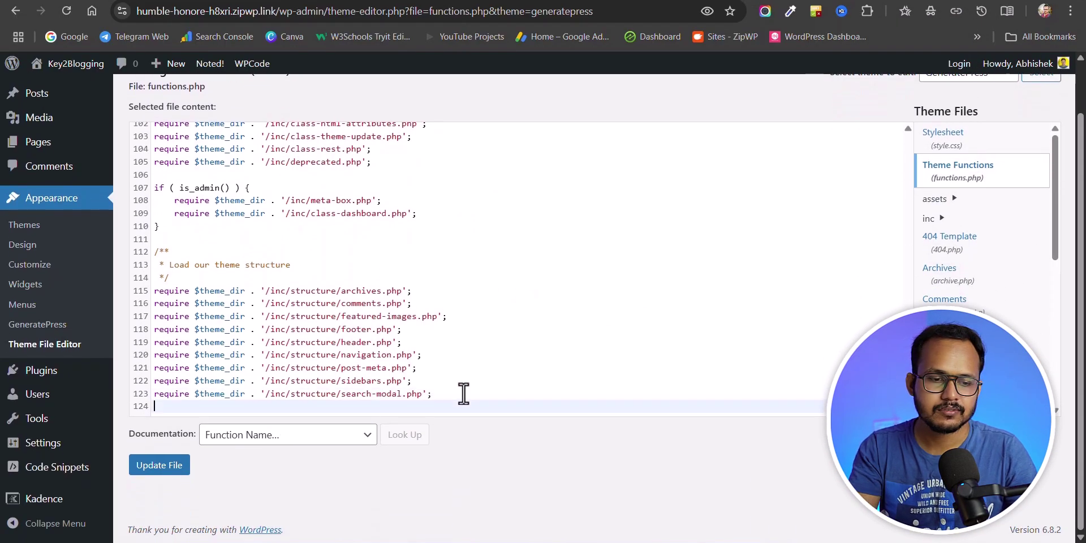
key(Return)
key(Return)
key(ctrl+v)
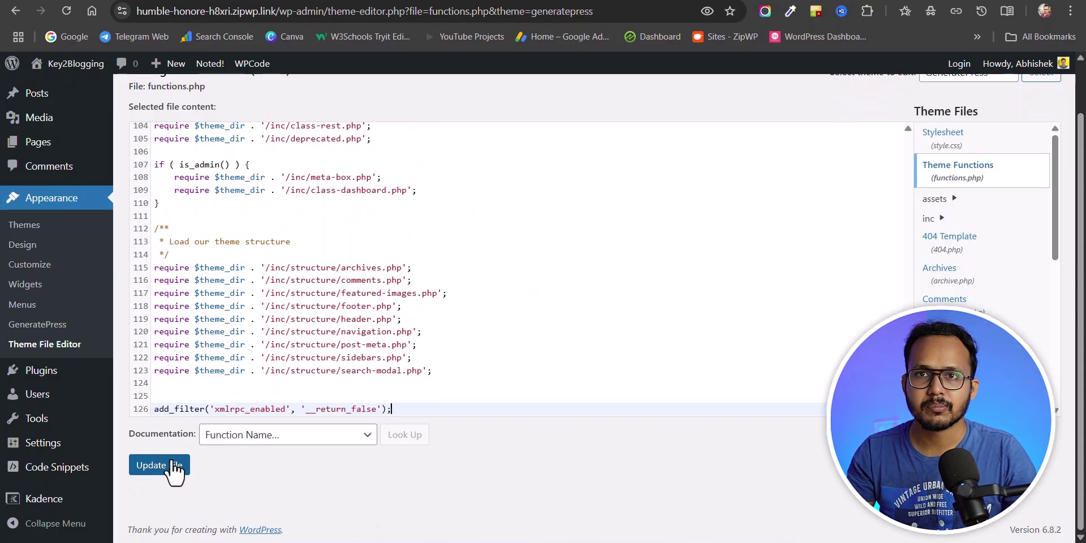
click(57, 467)
click(619, 103)
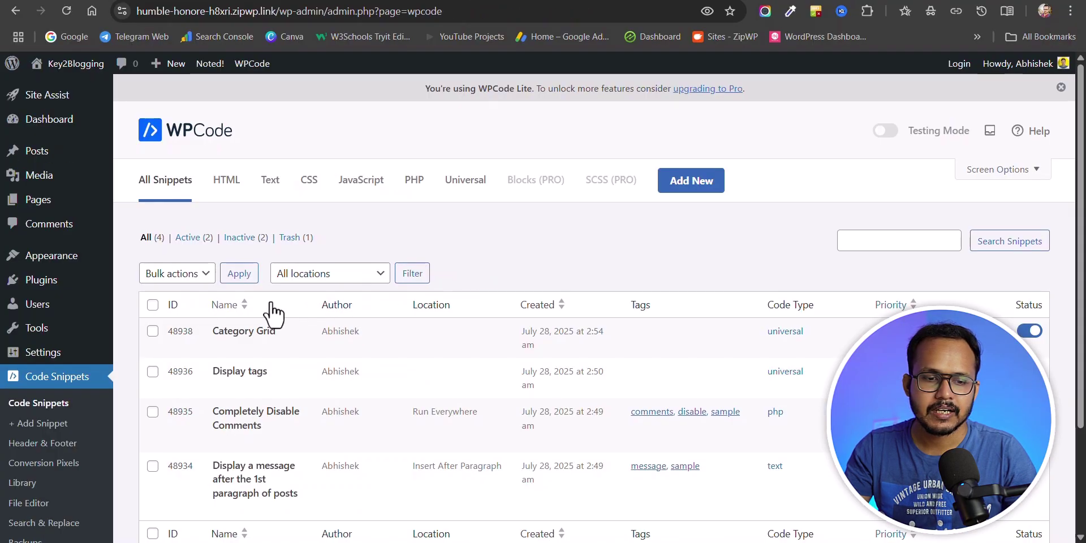
Create a new custom PHP snippet containing the pasted xmlrpc_enabled filter.
click(704, 188)
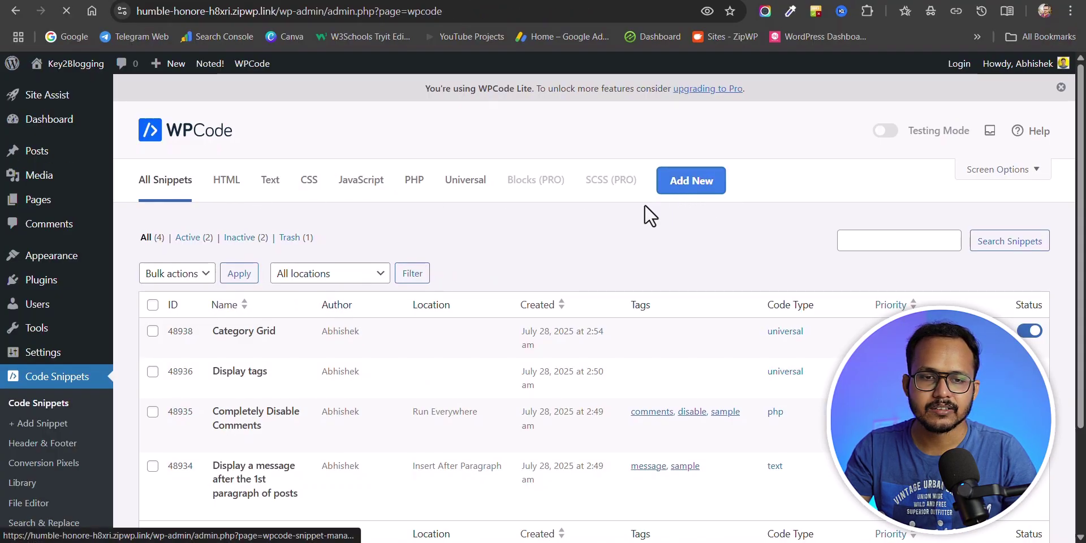
click(447, 371)
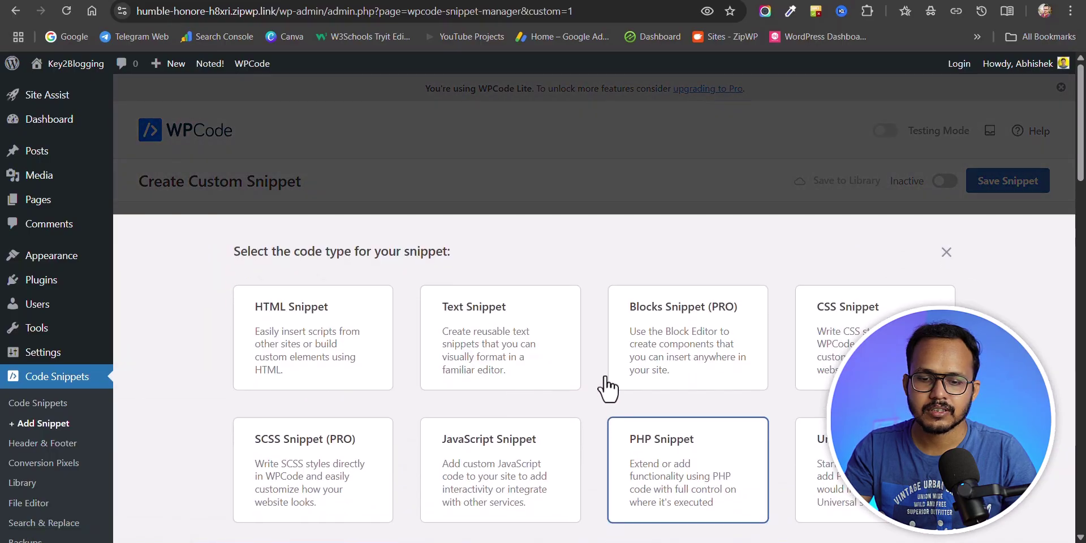
click(670, 478)
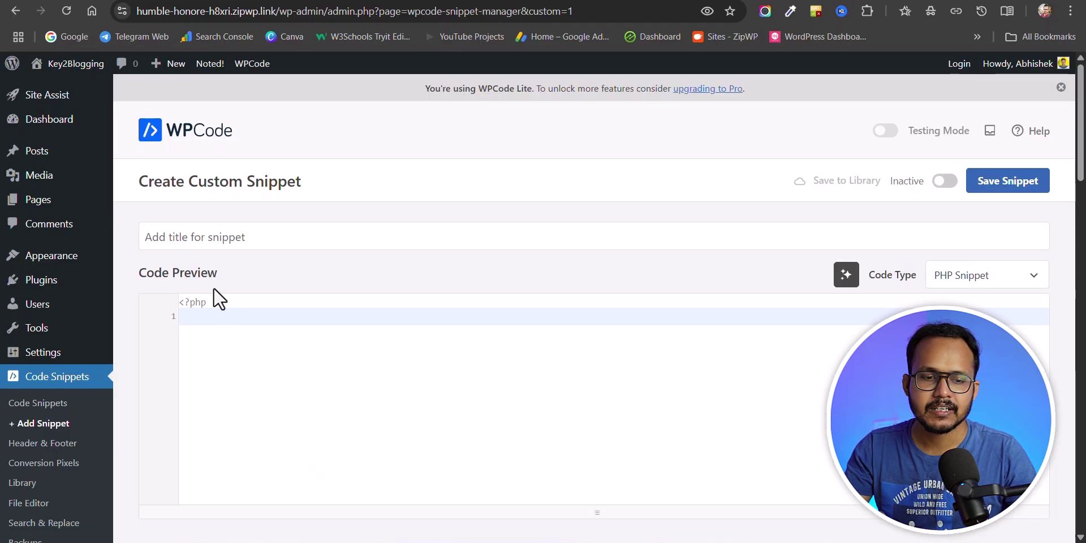
key(ctrl+v)
Title the snippet 'Disable XML RPC', set it active, and save it.
click(199, 237)
text(D)
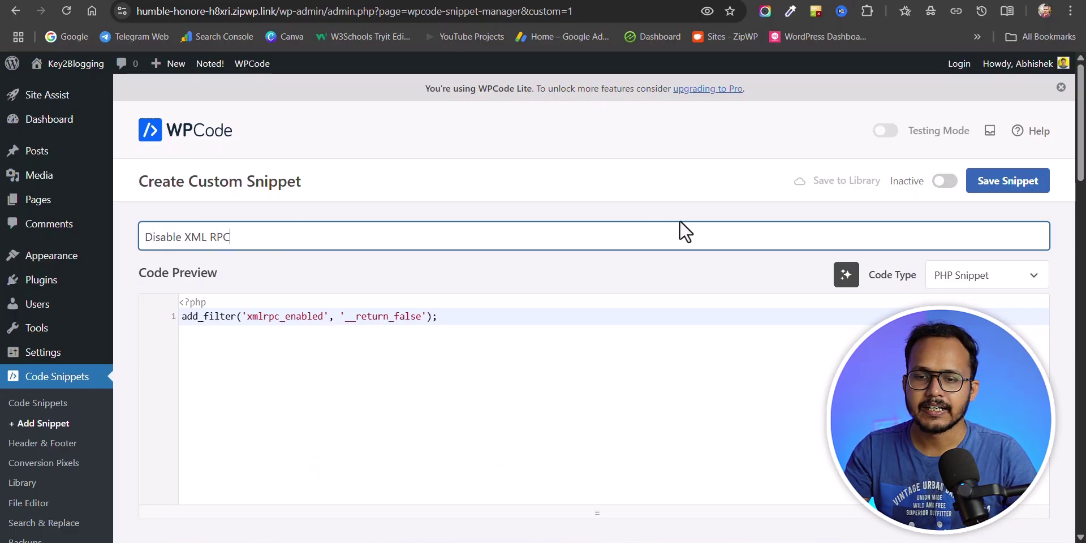
click(945, 181)
click(995, 188)
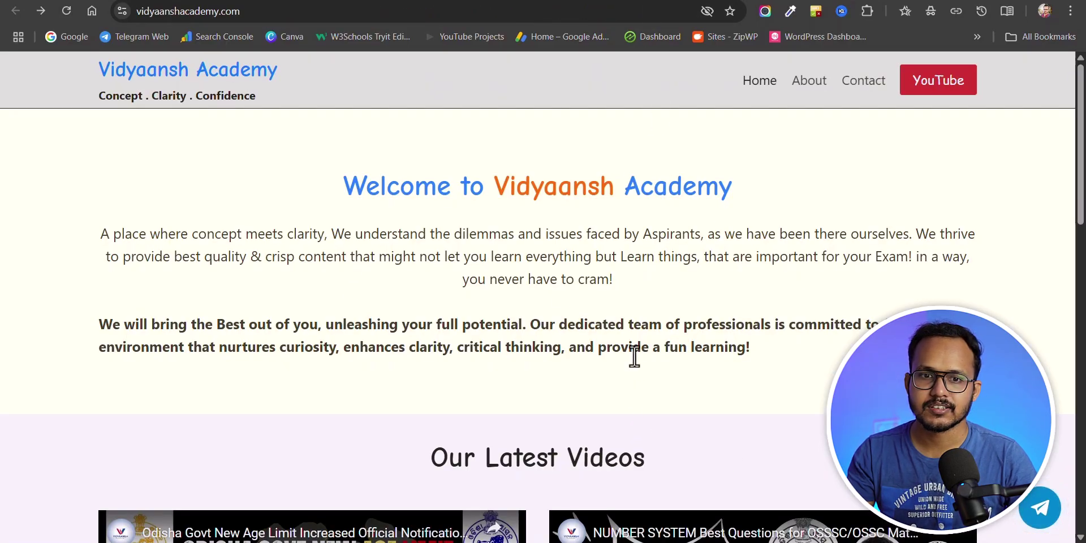
Open hPanel's File Manager with the files of vidyaanshacademy.com.
click(534, 5)
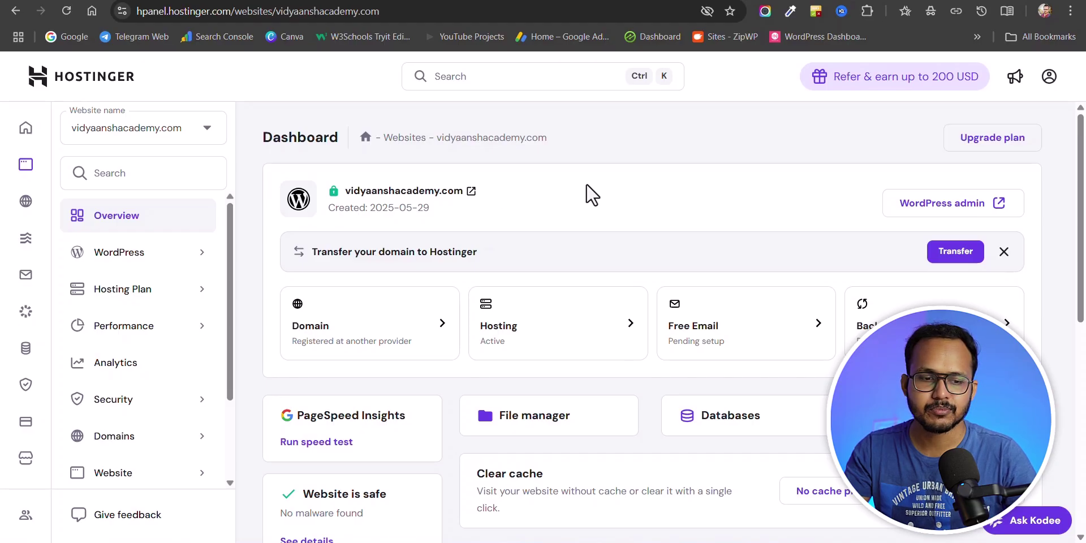
scroll(127, 412, down, 2)
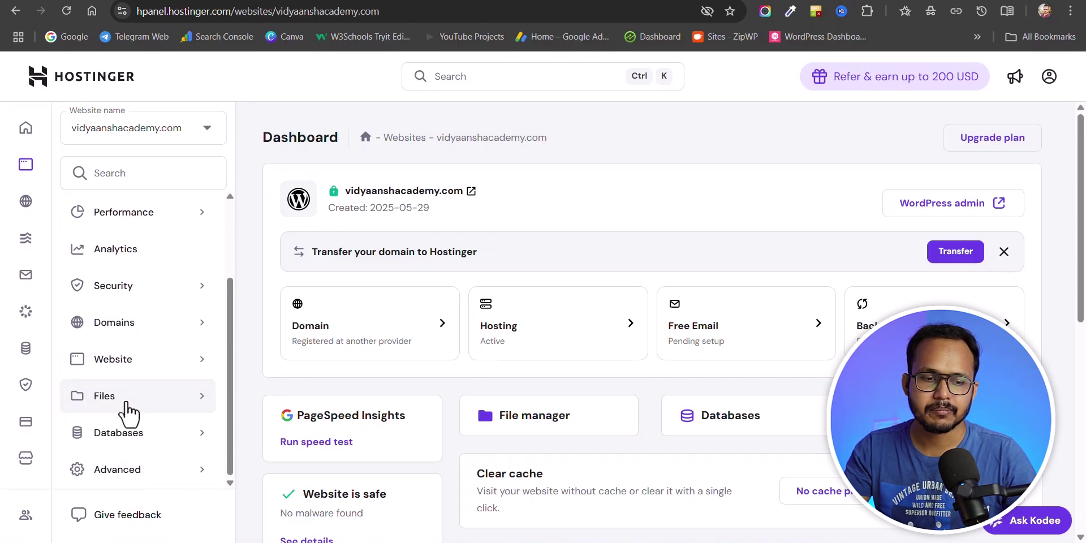
click(127, 403)
click(133, 441)
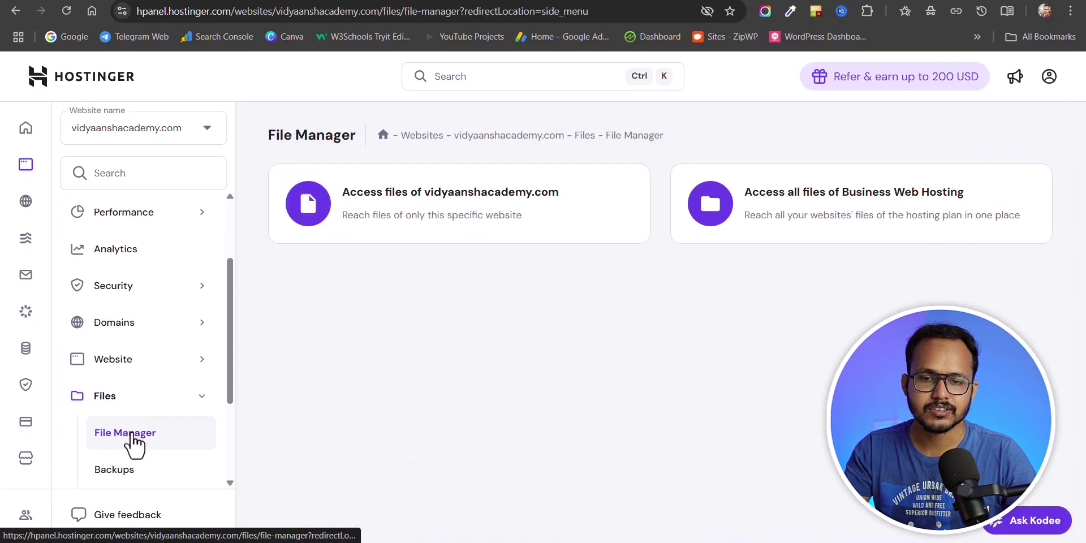
click(474, 201)
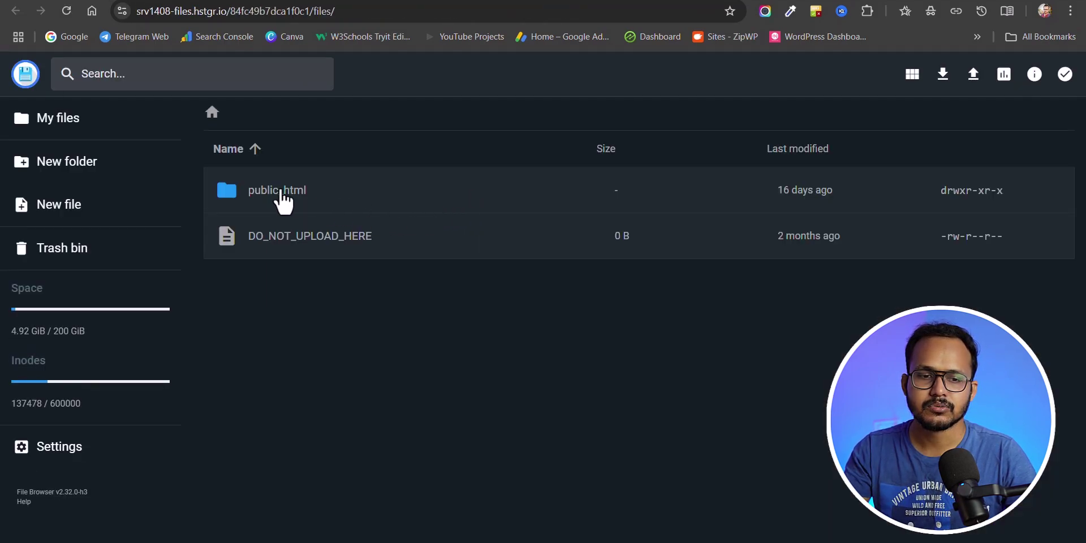
Open the .htaccess file inside public_html for editing.
double_click(275, 194)
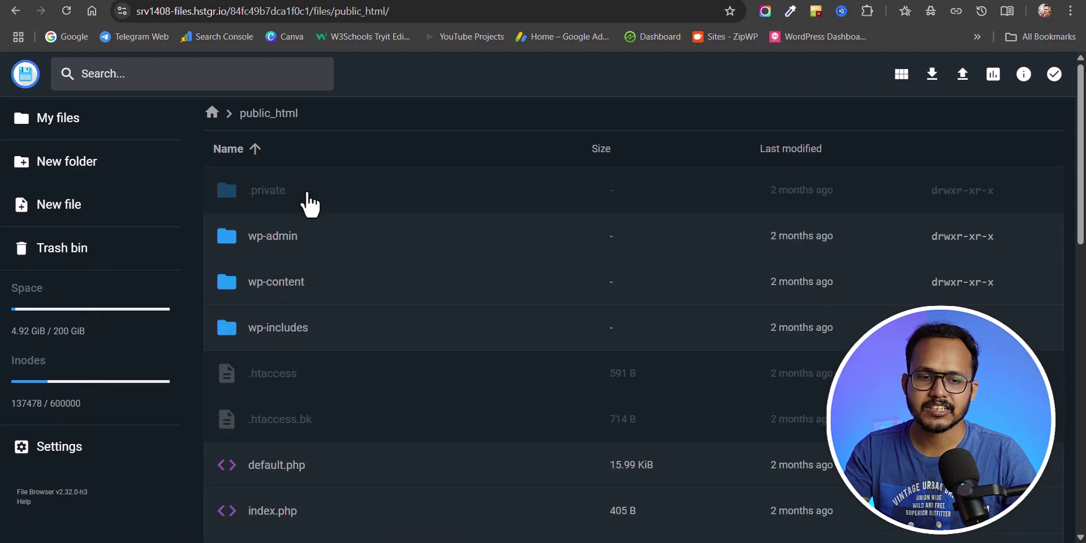
double_click(271, 390)
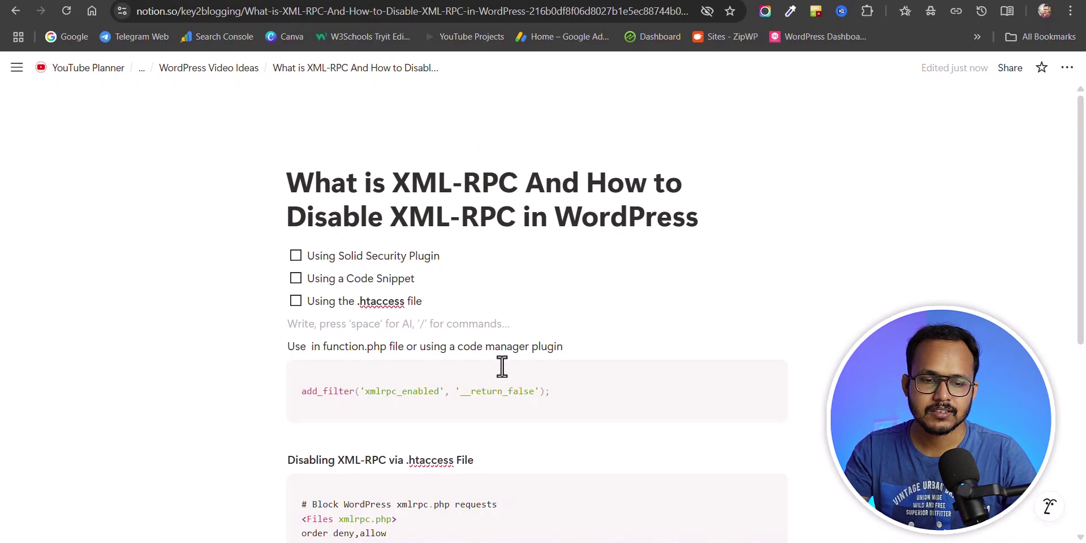
scroll(509, 362, down, 3)
mouse_move(728, 308)
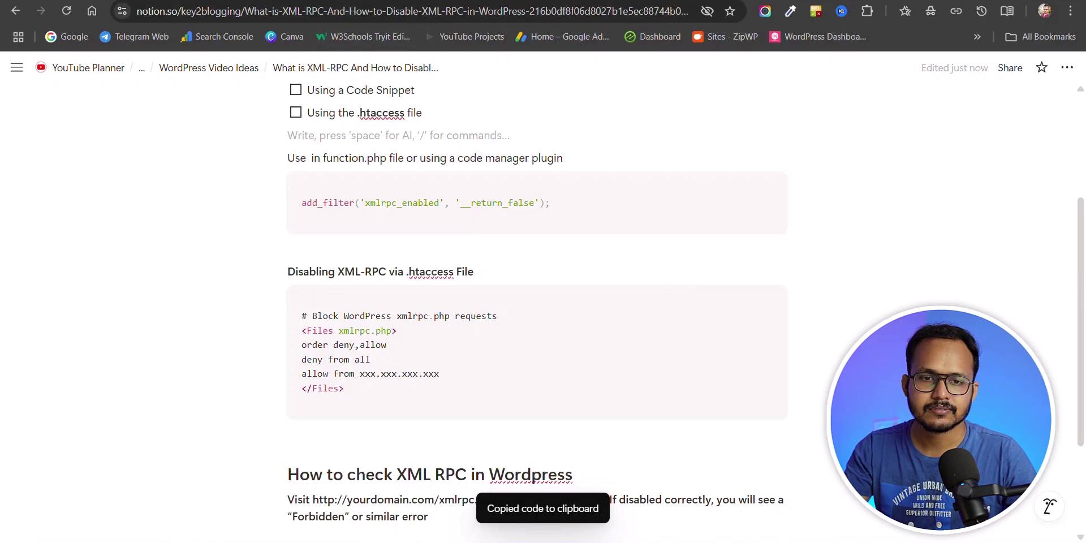
Paste the xmlrpc.php deny block below # END WordPress, delete the allow from line, and close.
key(ctrl+Tab)
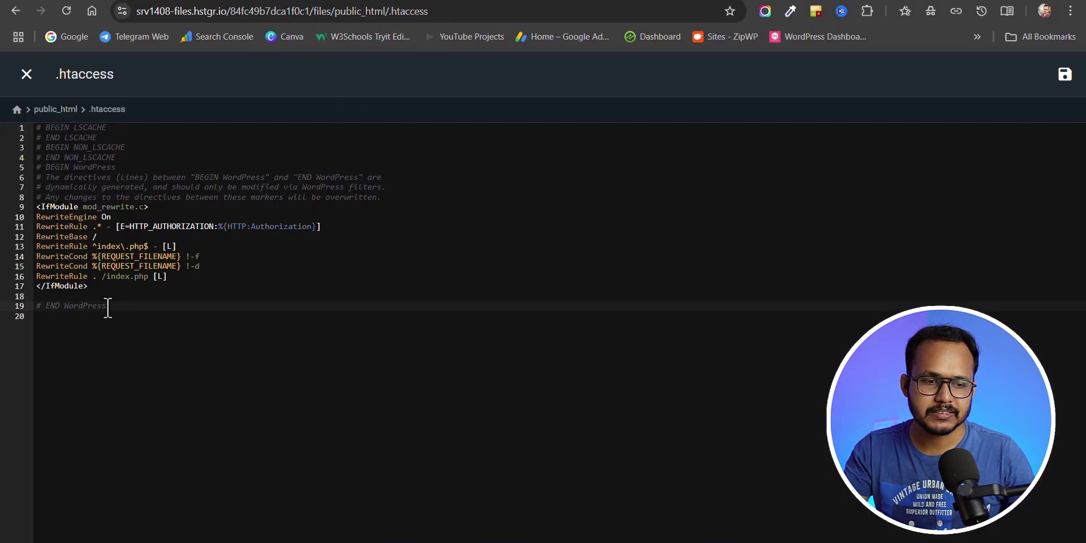
key(Return)
key(Return)
key(Return)
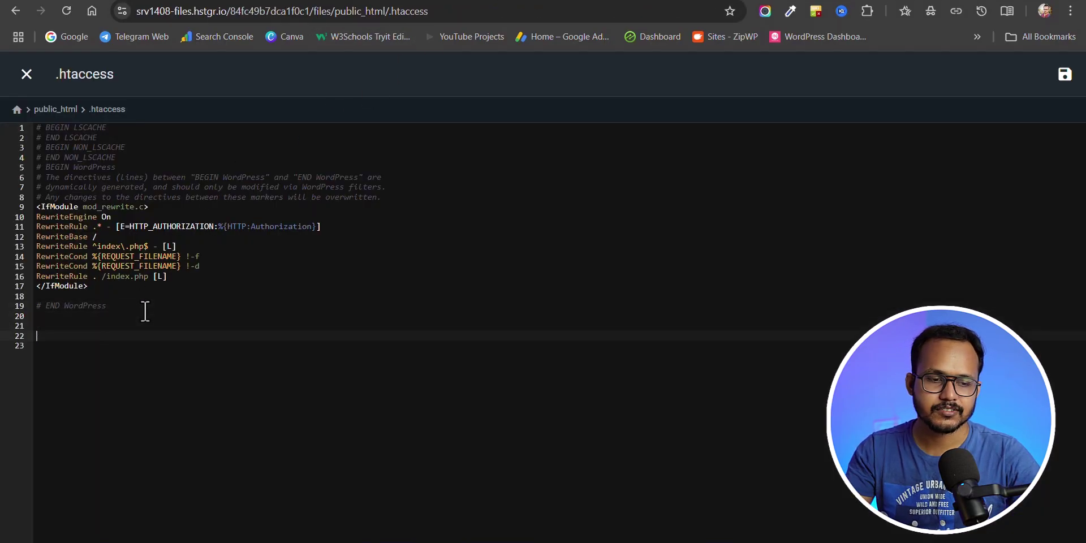
text(# Block WordPress xmlrpc.php requests <Files xmlrpc.php> order deny,allow deny from all allow from xxx.xxx.xxx.xxx </Files>)
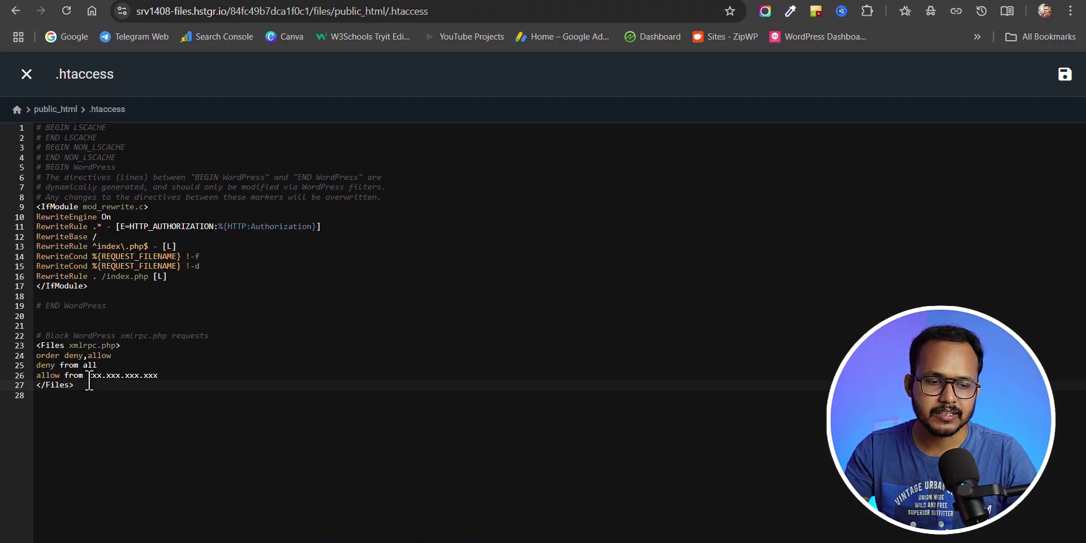
drag(87, 375, 164, 377)
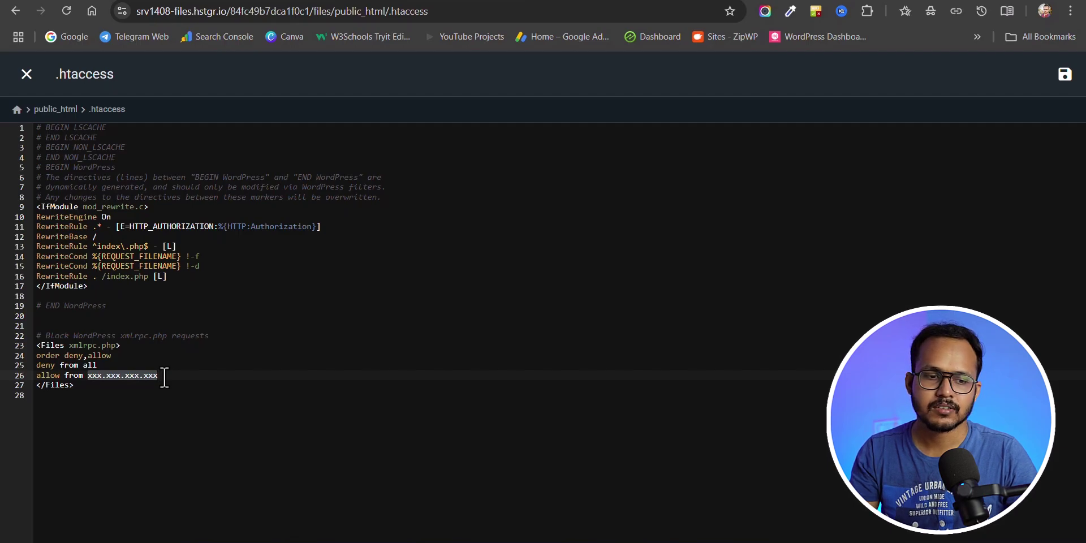
triple_click(164, 377)
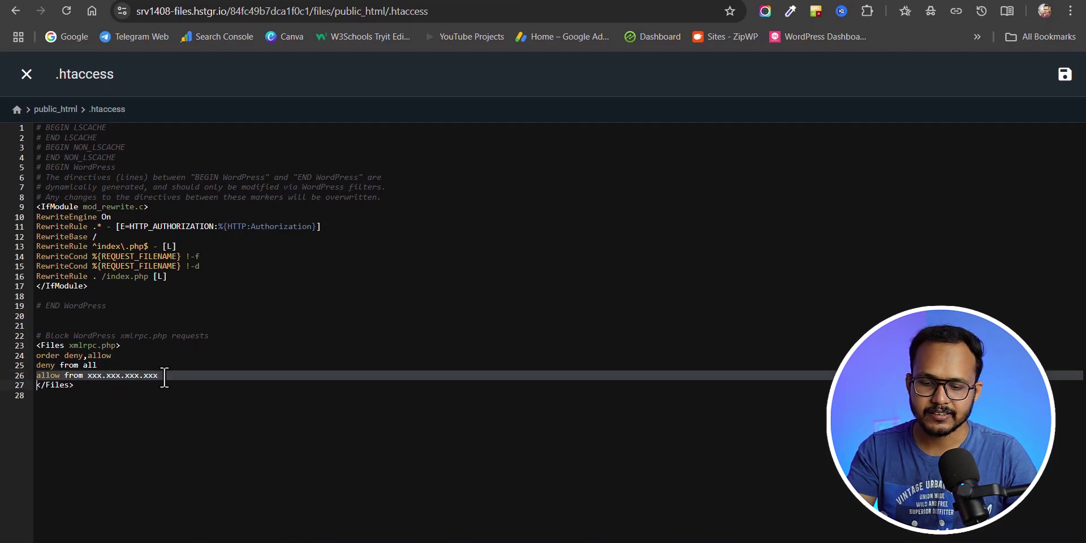
key(BackSpace)
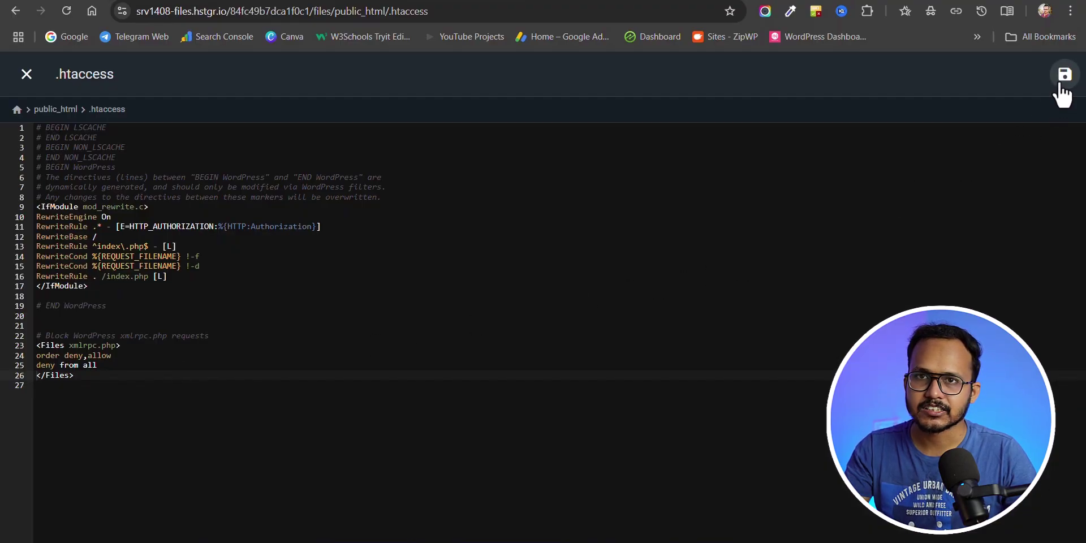
click(26, 75)
click(669, 4)
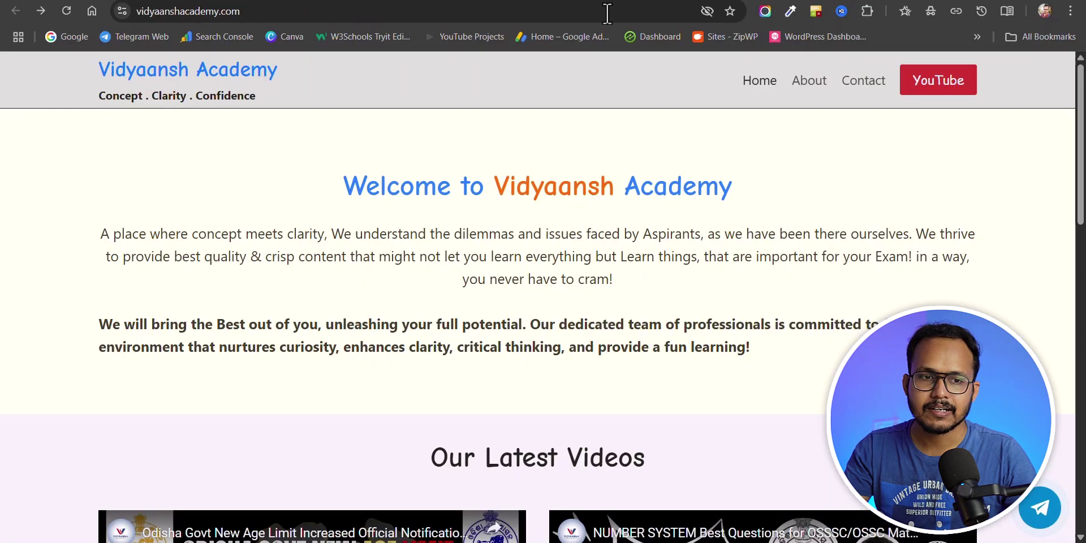
Append /xmlrpc.php to the vidyaanshacademy.com address in Chrome.
click(362, 11)
click(362, 12)
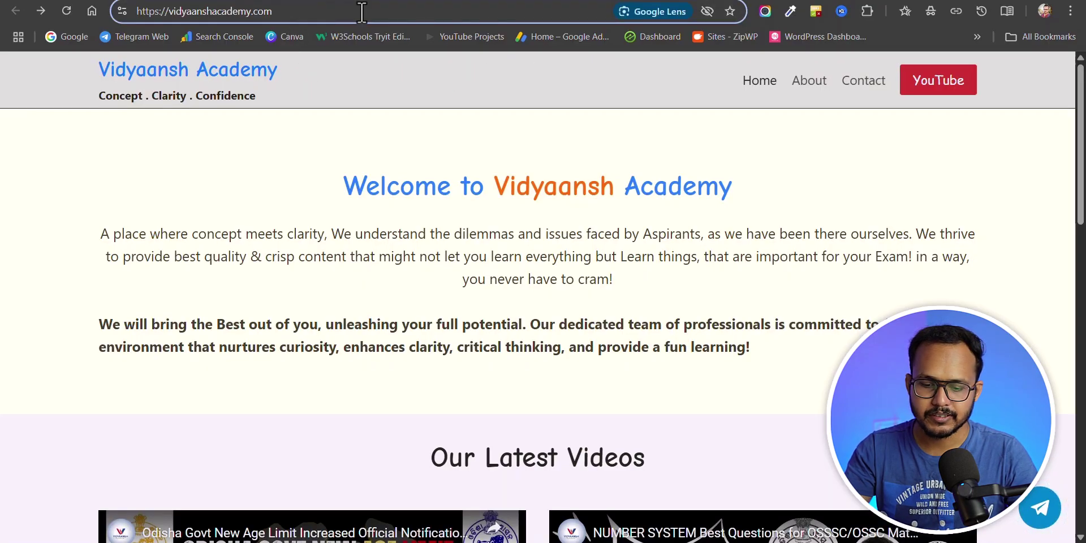
Load the site's /xmlrpc.php address in Chrome to check whether it is accessible.
text(/)
text(xmlrpc)
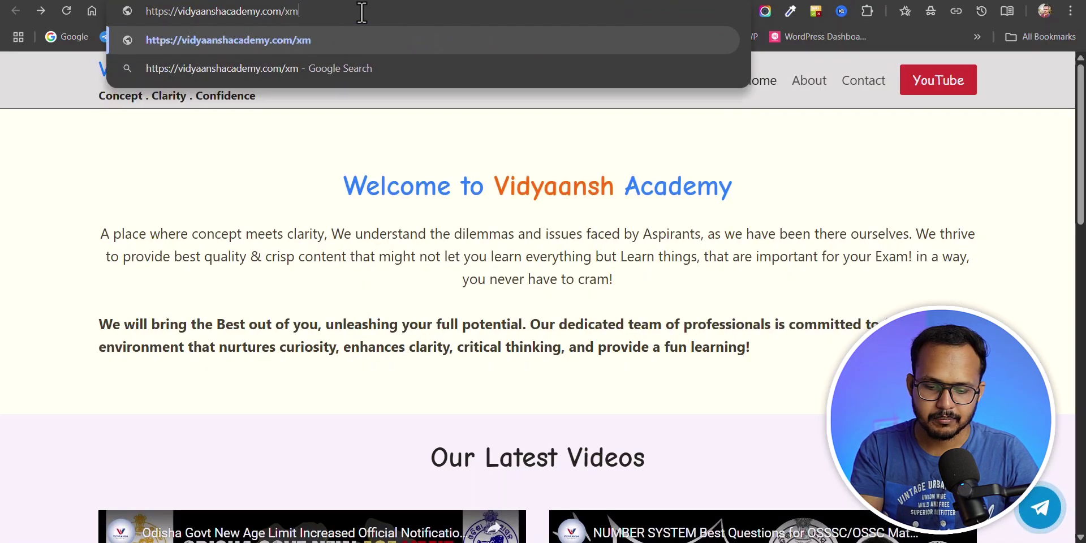
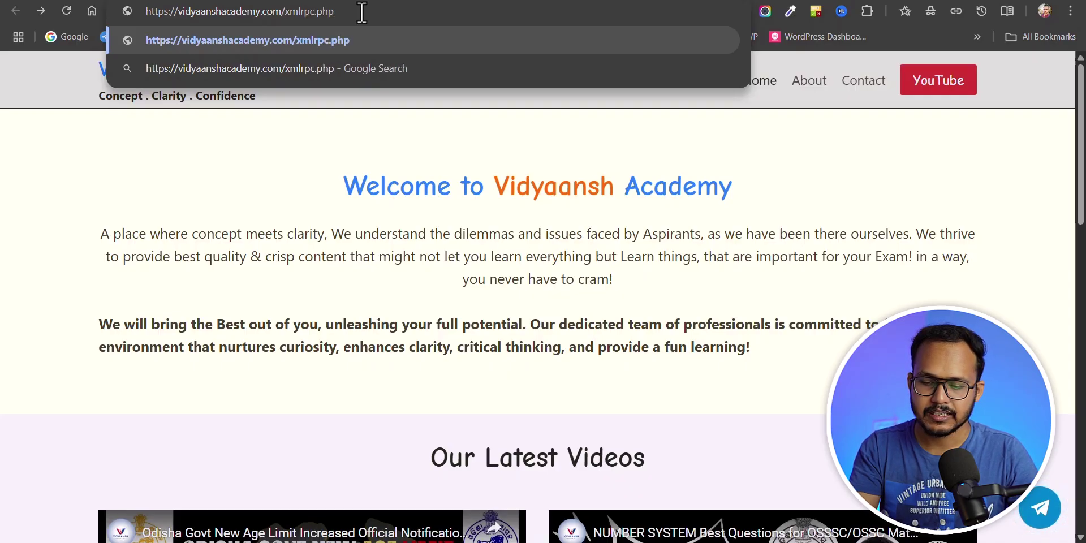
Append /xmlrpc.php to the vidyaanshacademy.com address in Chrome.
Load the site's /xmlrpc.php address in Chrome to check whether it is accessible.
text(.php)
key(Return)
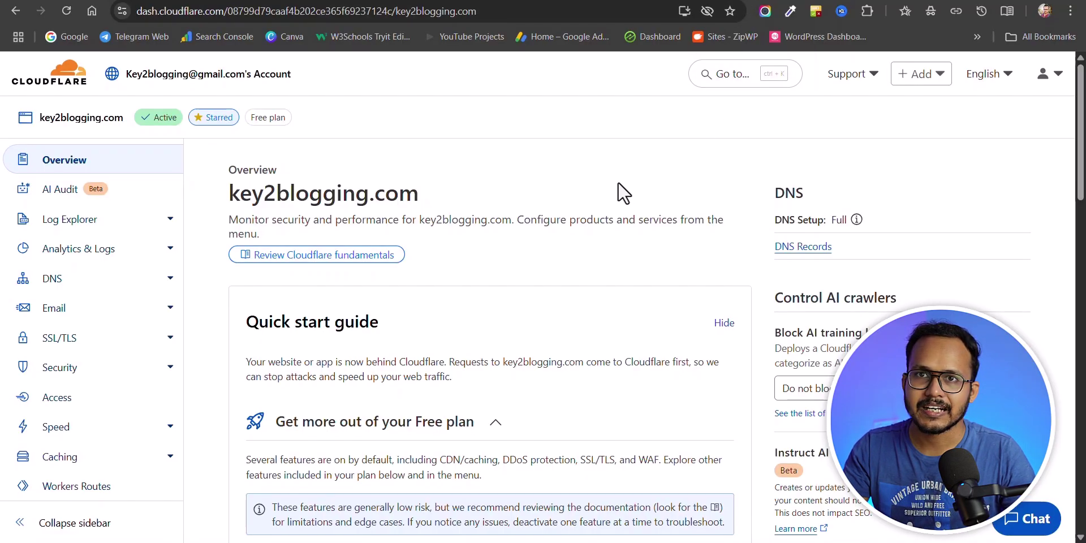
Go to Security > Security rules for key2blogging.com and dismiss the tour popup.
click(91, 368)
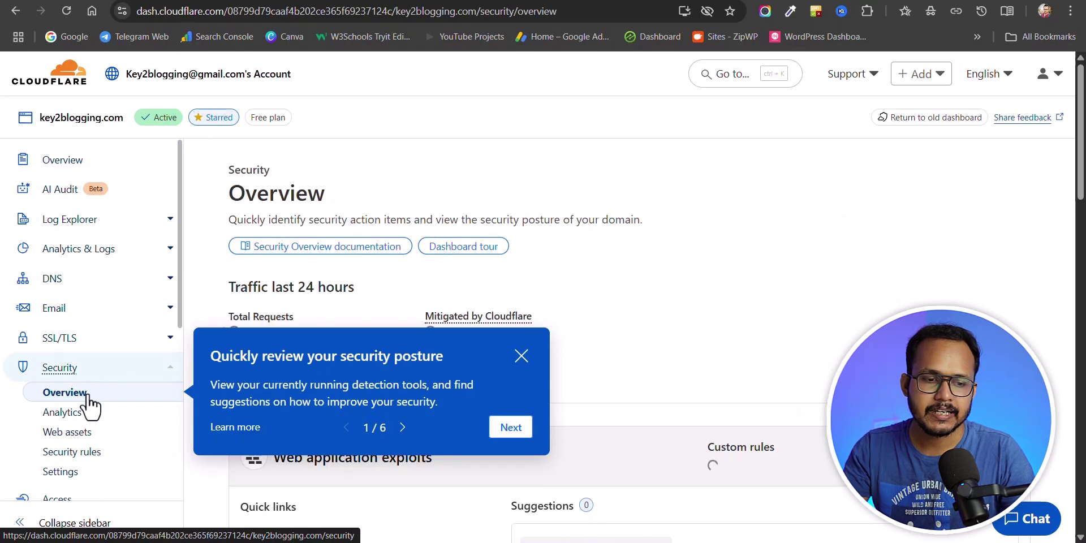
click(84, 458)
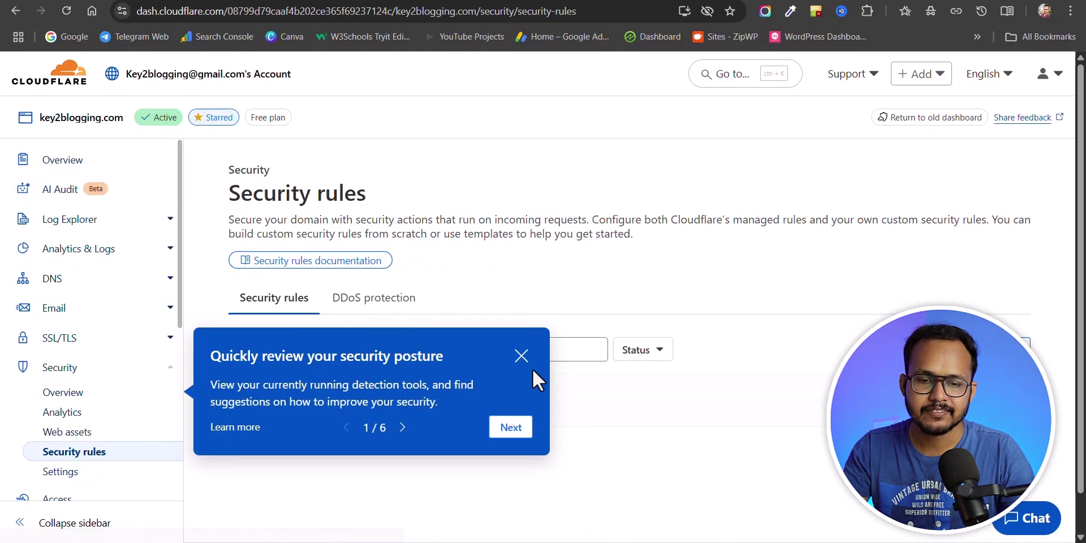
click(521, 356)
scroll(747, 232, down, 2)
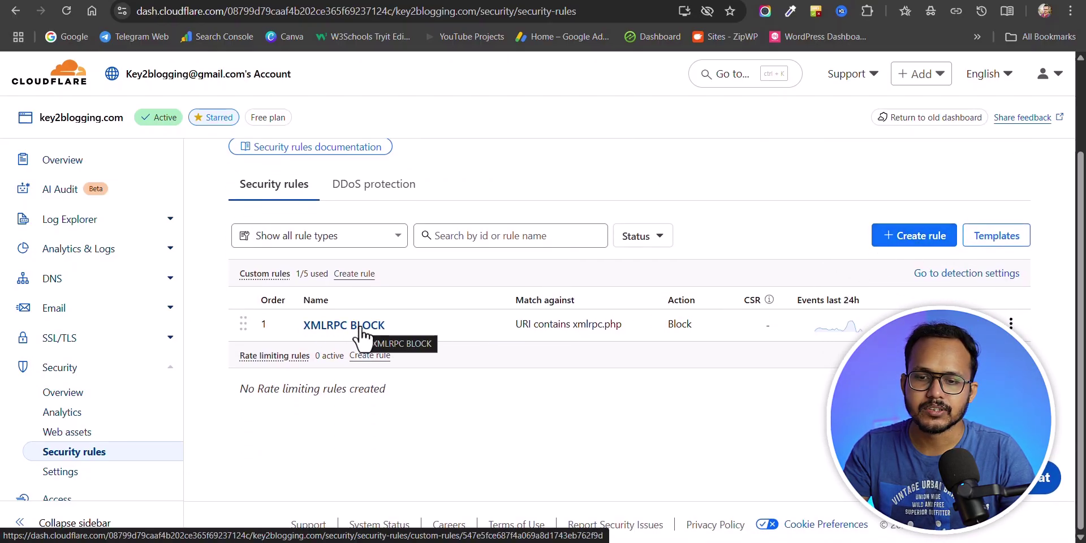
Create a new custom rule and name it 'Disable XML RPC'.
click(906, 235)
click(852, 270)
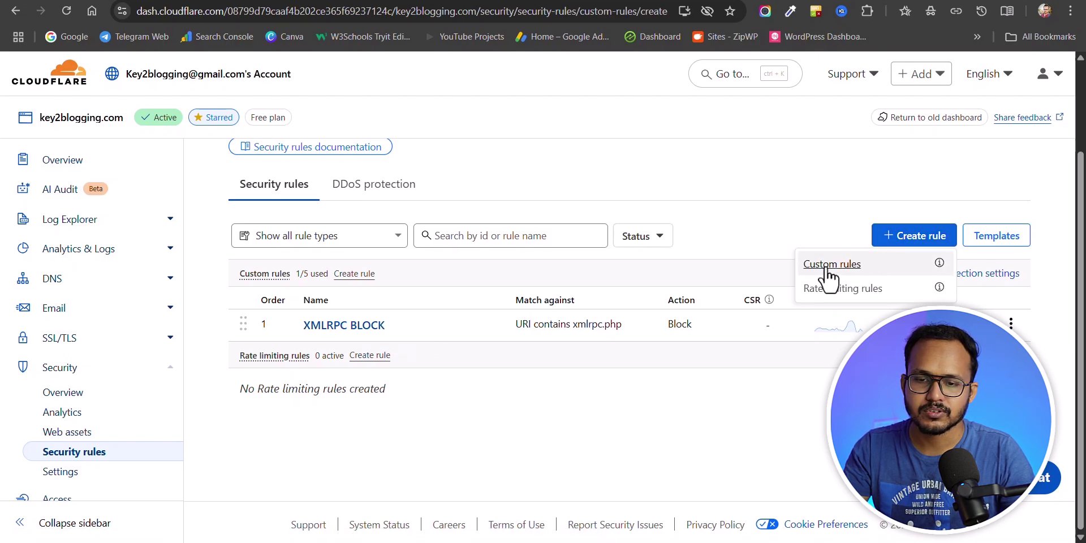
click(312, 300)
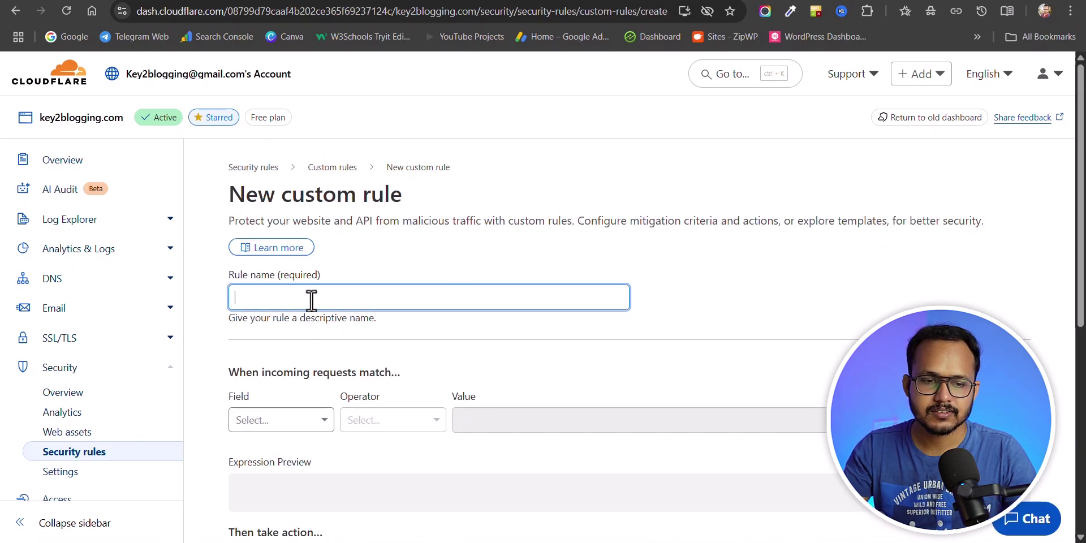
text(Do)
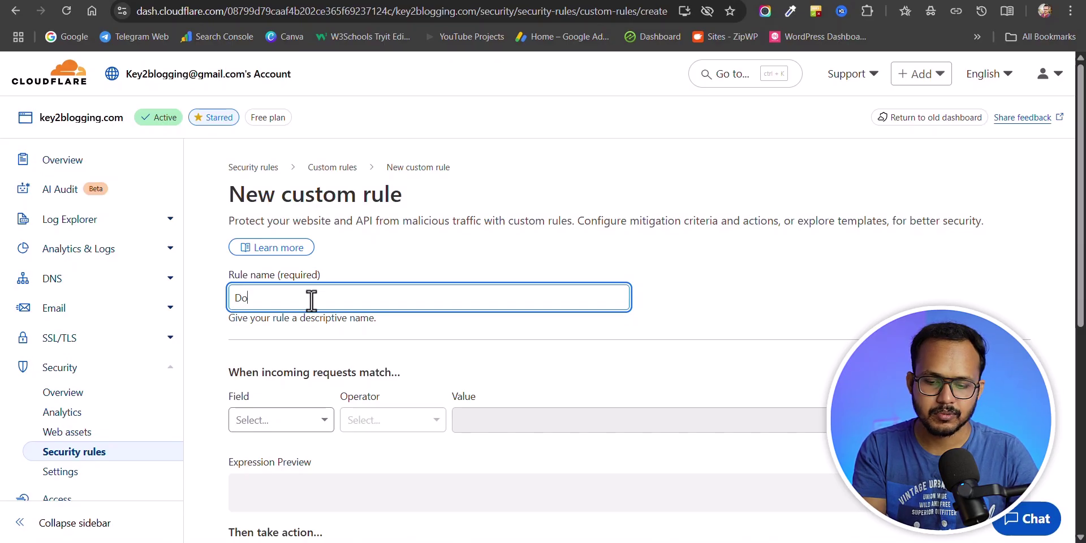
key(BackSpace)
text(isable )
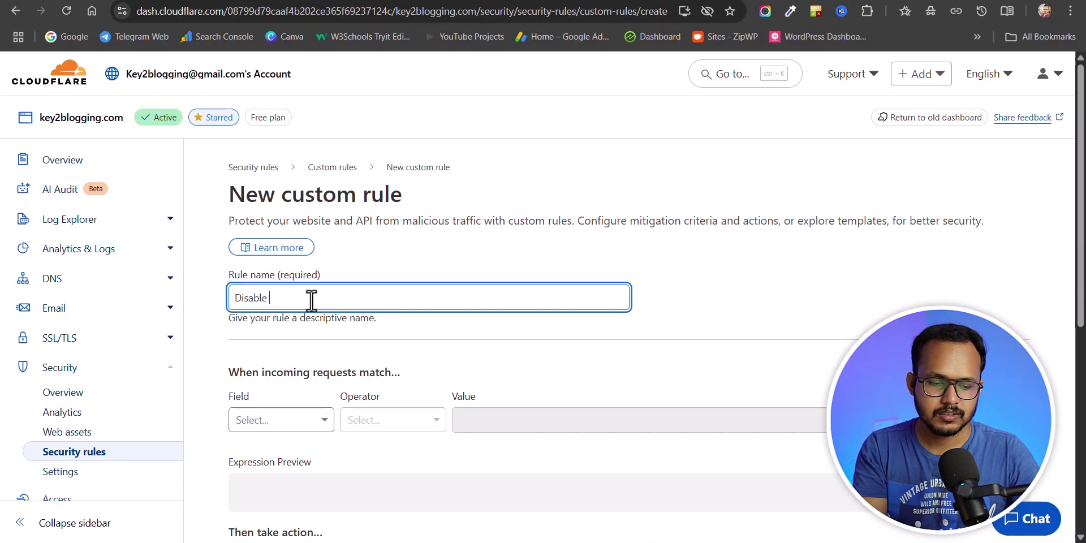
text(XML RPC)
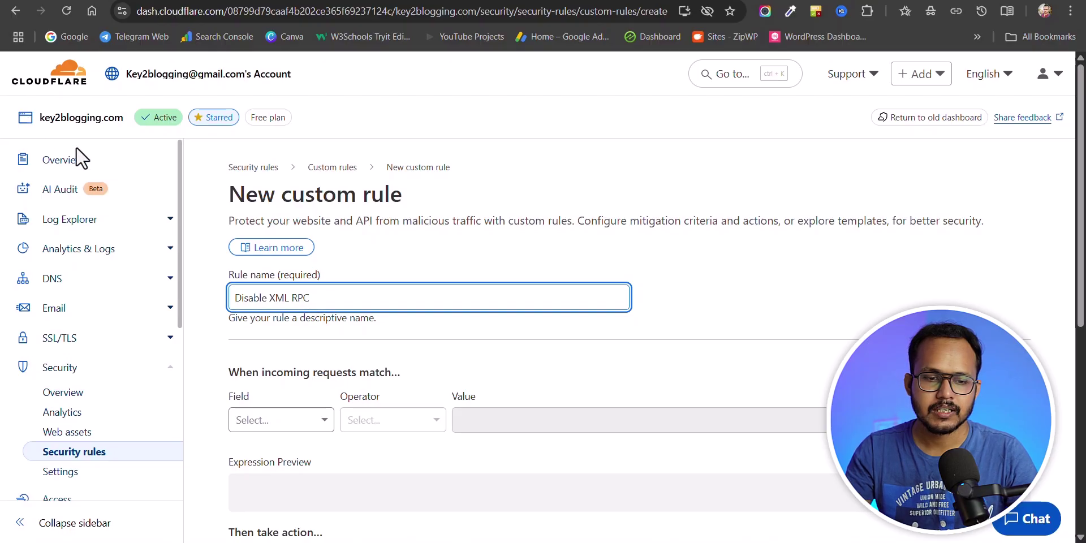
scroll(79, 169, down, 2)
scroll(655, 303, down, 4)
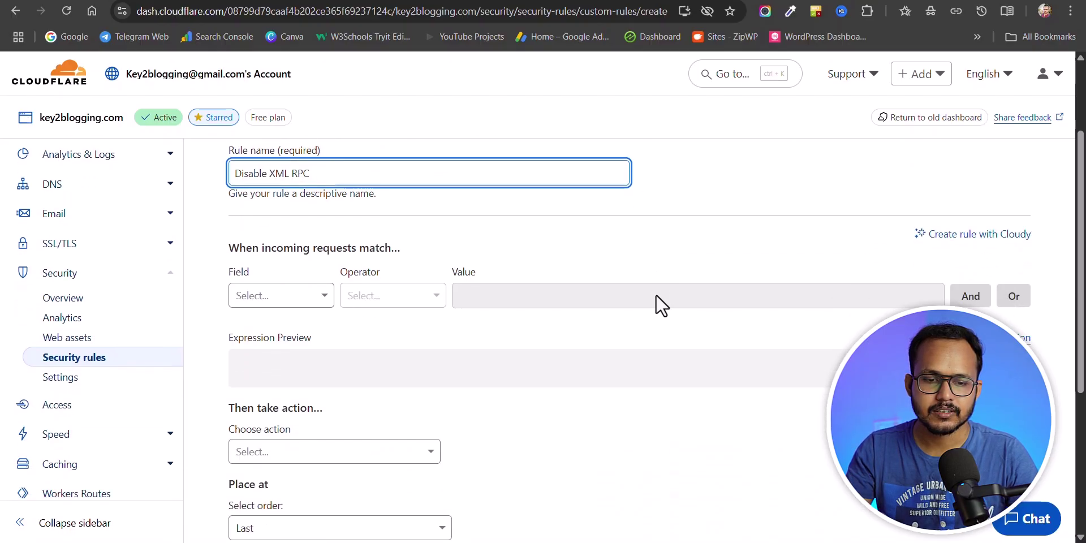
Set the rule expression to URI contains 'xmlrpc.php'.
click(317, 230)
scroll(301, 380, down, 5)
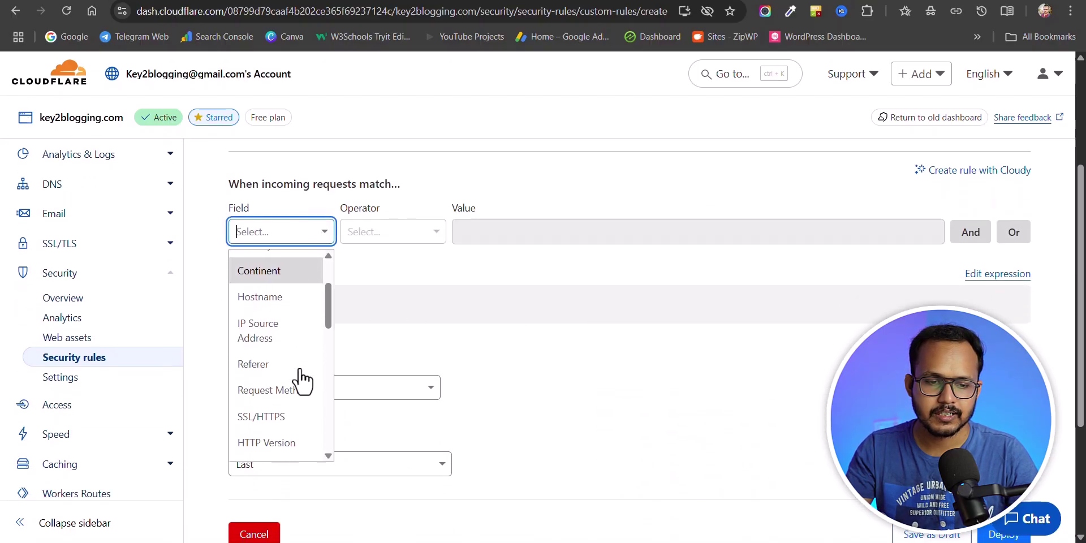
scroll(283, 405, down, 4)
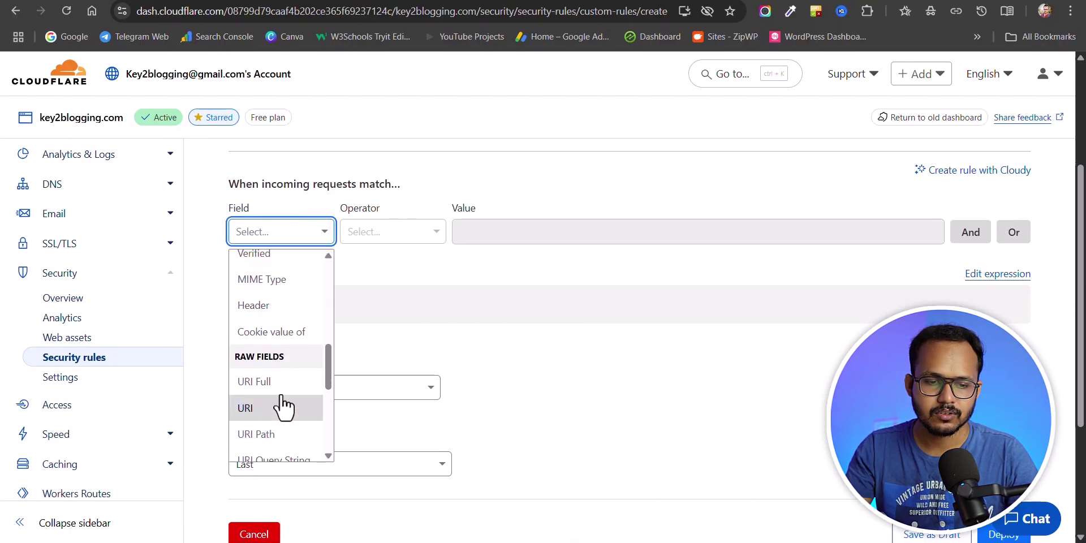
click(266, 315)
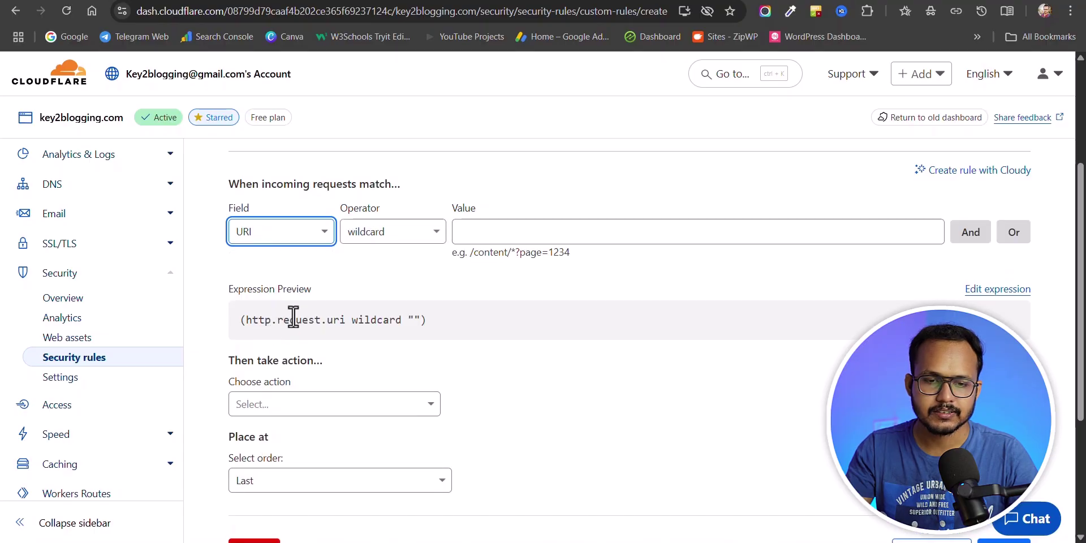
click(432, 233)
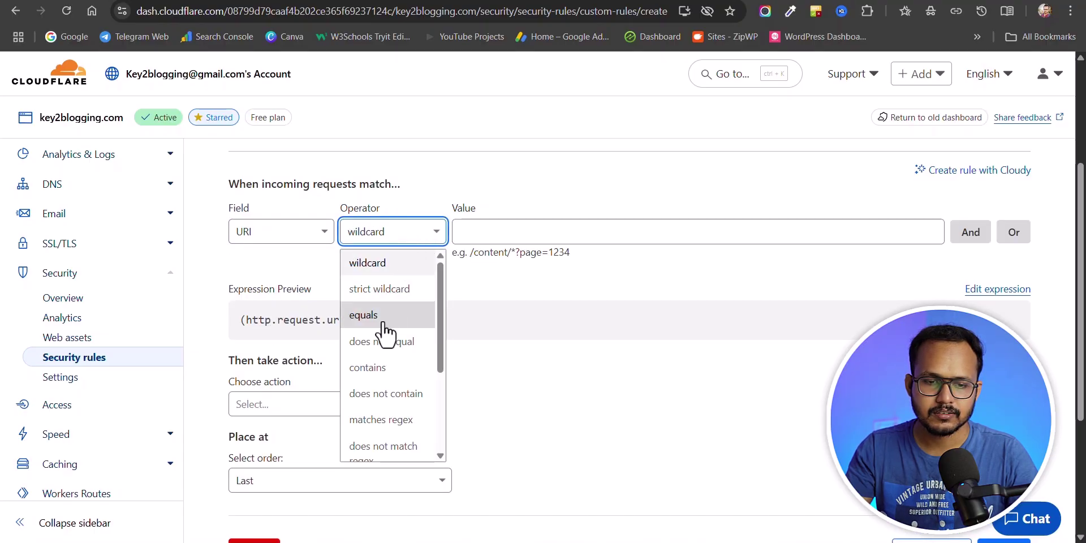
click(366, 368)
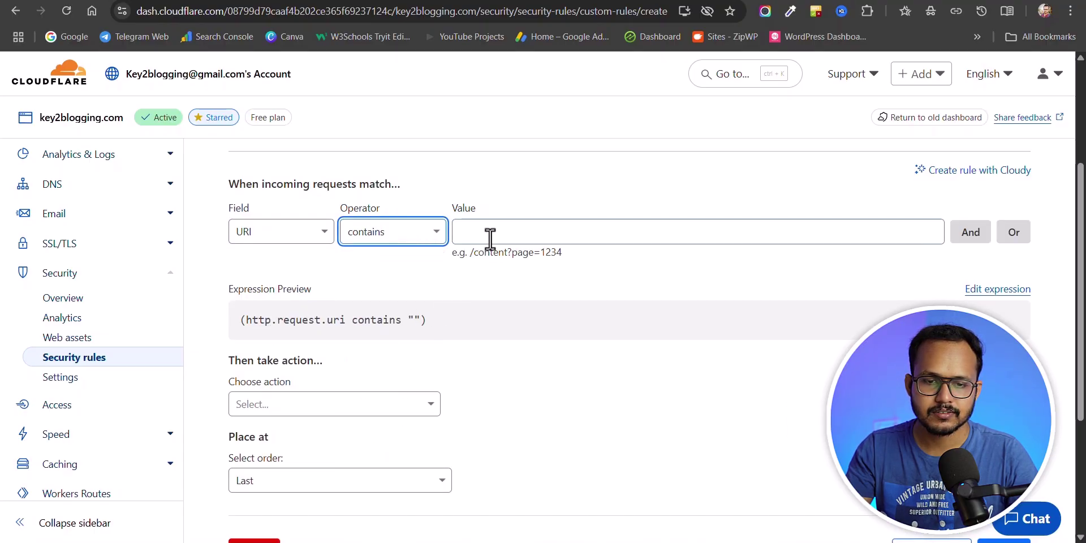
click(491, 233)
text(xmlrpc)
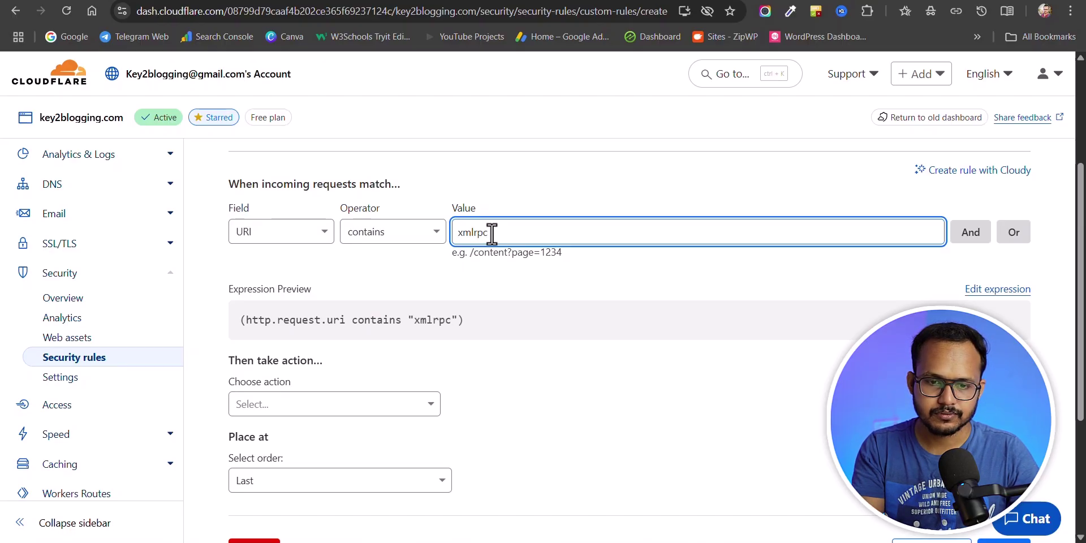
text(.php)
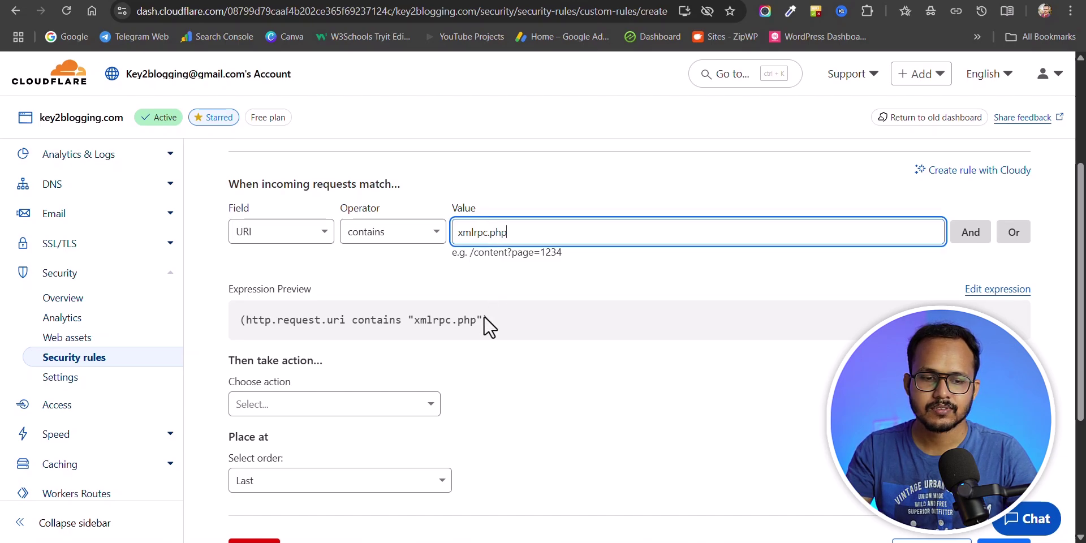
Set the rule action to Block and its order to First.
click(322, 404)
click(282, 448)
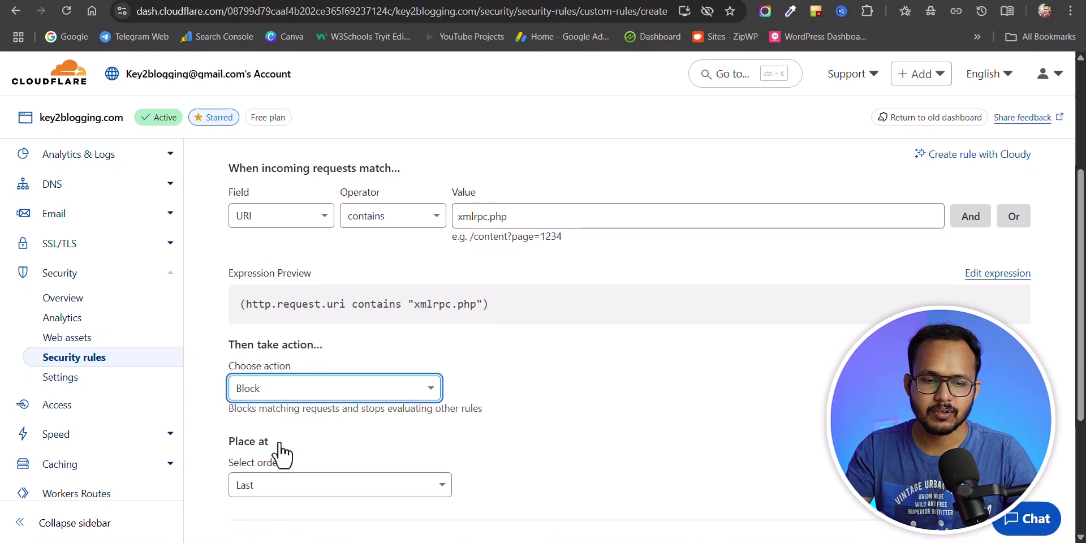
scroll(543, 383, down, 3)
click(293, 300)
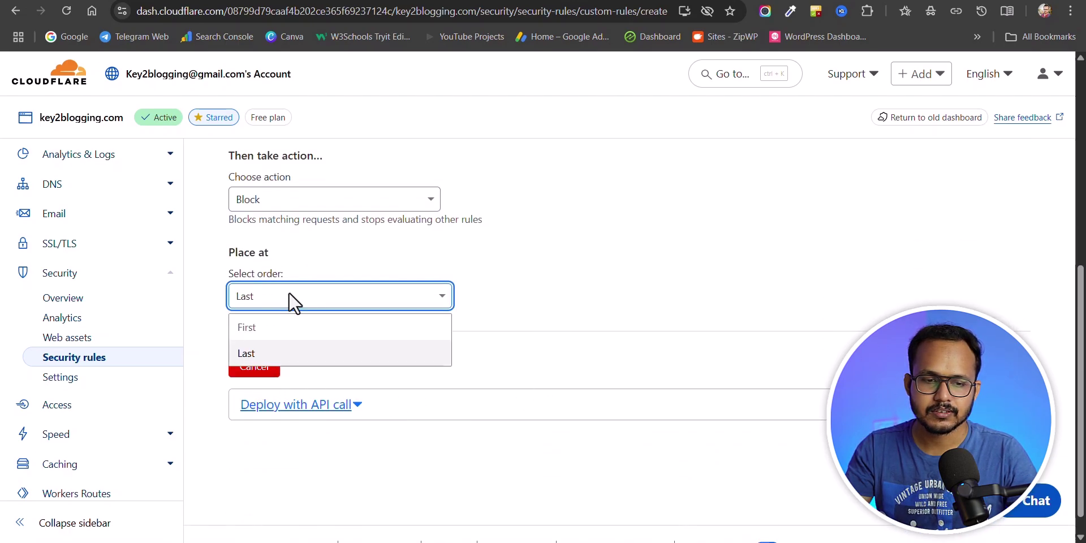
click(265, 330)
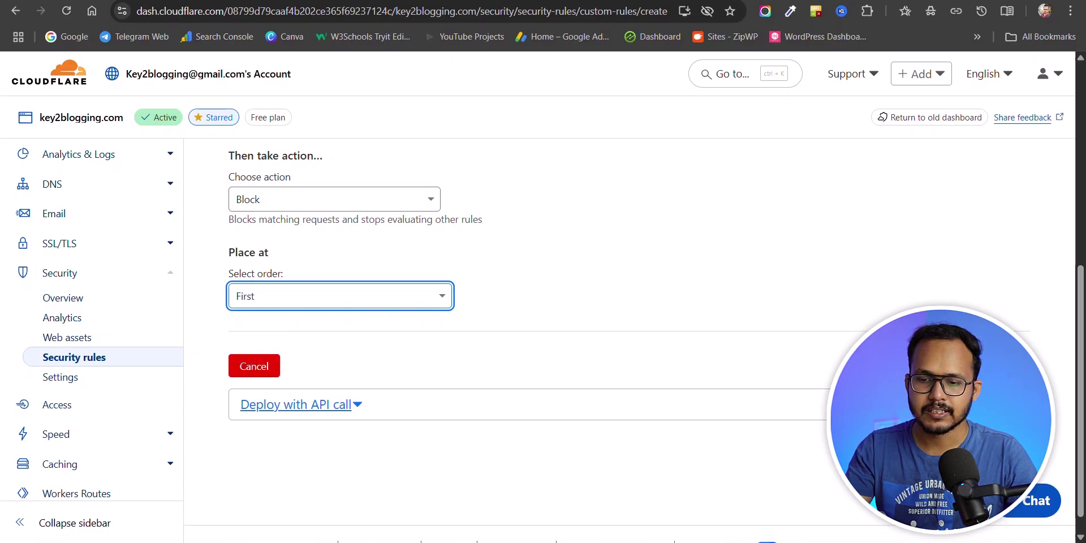
scroll(728, 368, up, 3)
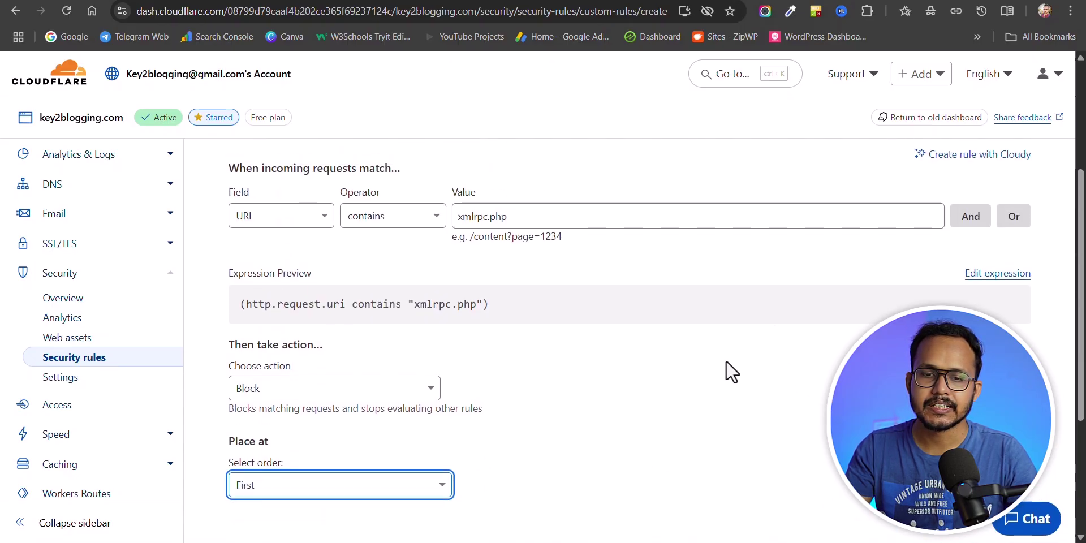